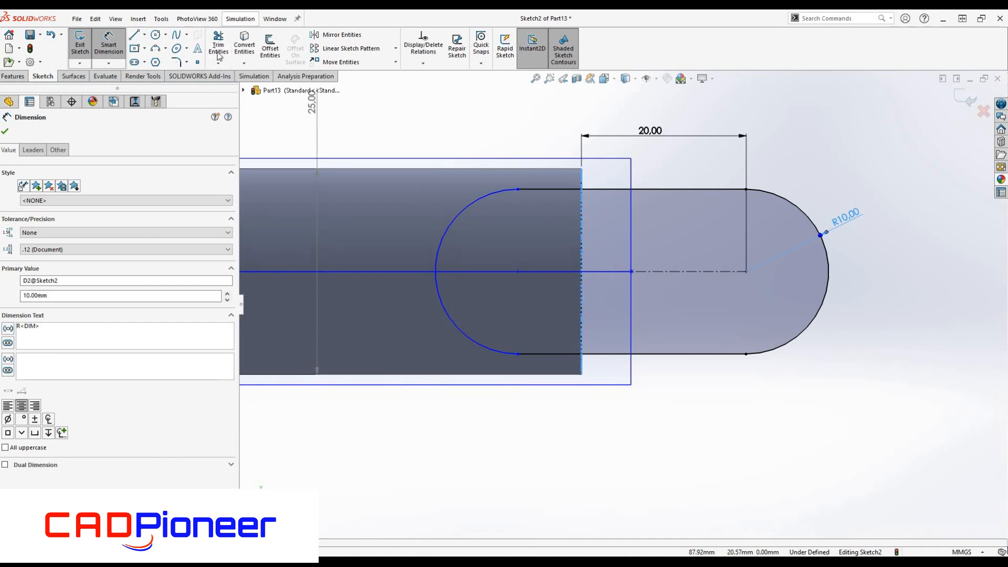
# Trim the slot outline where it overlaps the cylinder, keeping the trimmed portions as construction geometry.
pyautogui.click(244, 47)
pyautogui.click(219, 47)
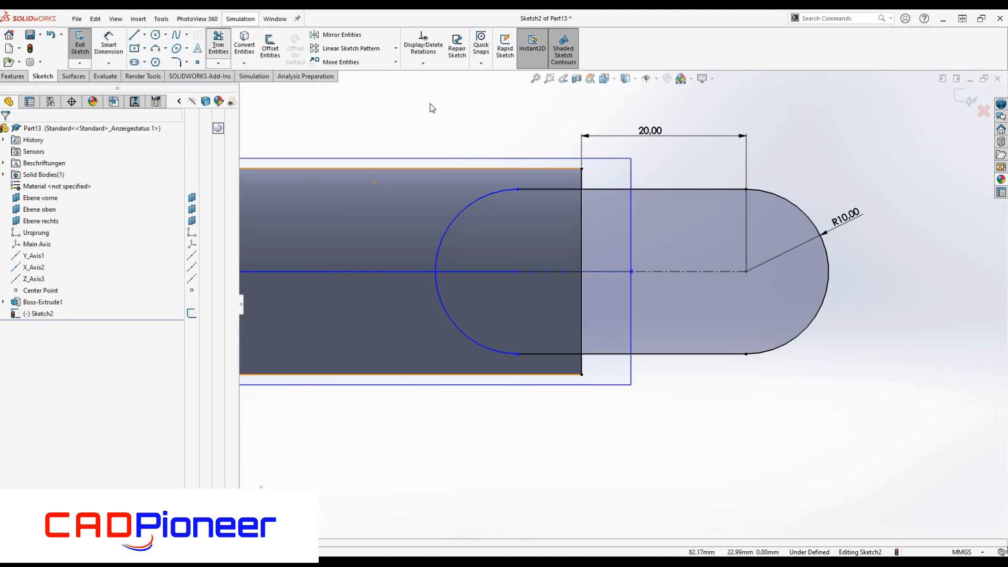
pyautogui.moveTo(422, 100); pyautogui.dragTo(524, 182)
pyautogui.click(511, 290)
pyautogui.moveTo(425, 185); pyautogui.dragTo(518, 315)
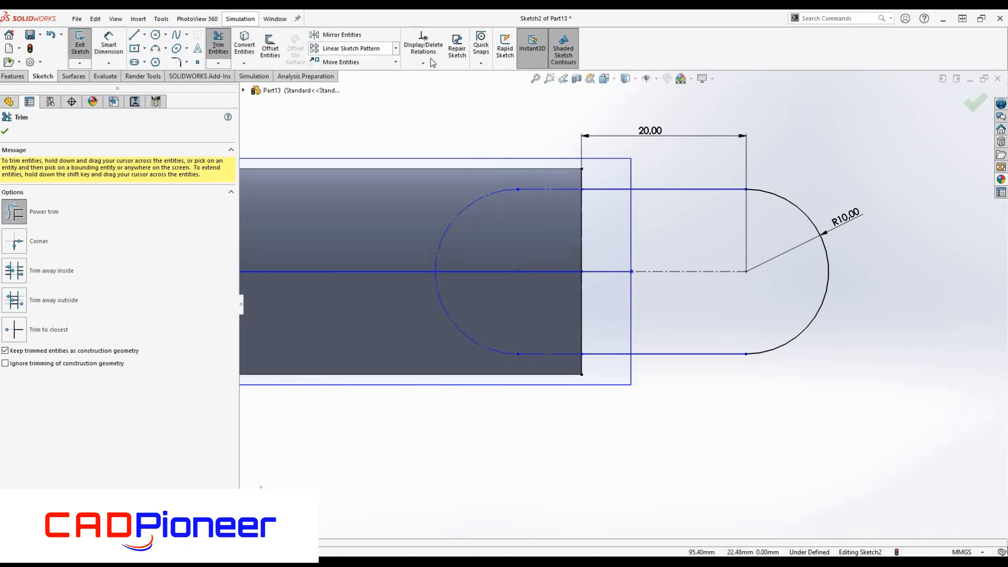
pyautogui.click(5, 131)
# Fully define the slot's two straight lines and close the sketch.
pyautogui.click(423, 63)
pyautogui.click(452, 104)
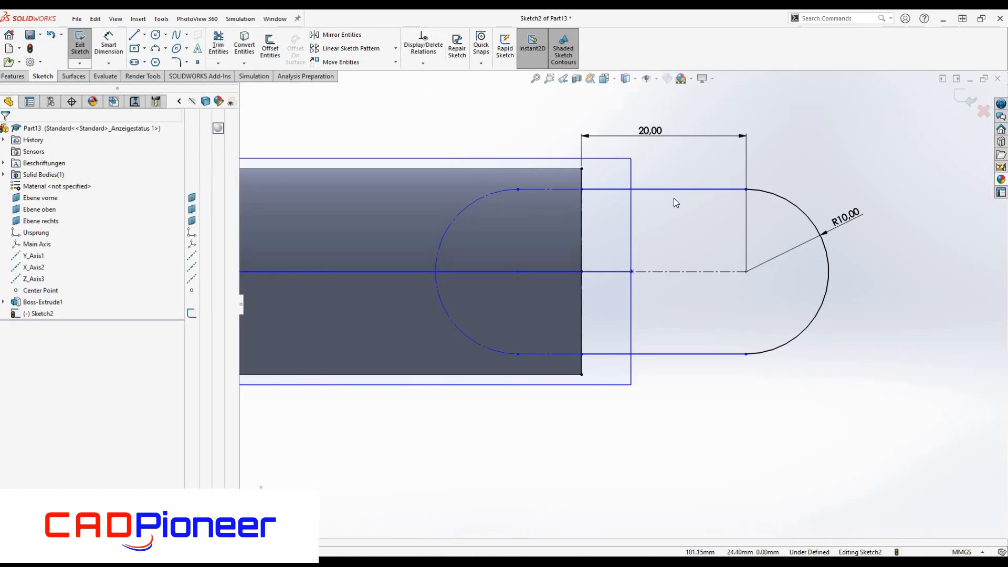
pyautogui.click(677, 189)
pyautogui.click(693, 354)
pyautogui.click(807, 327)
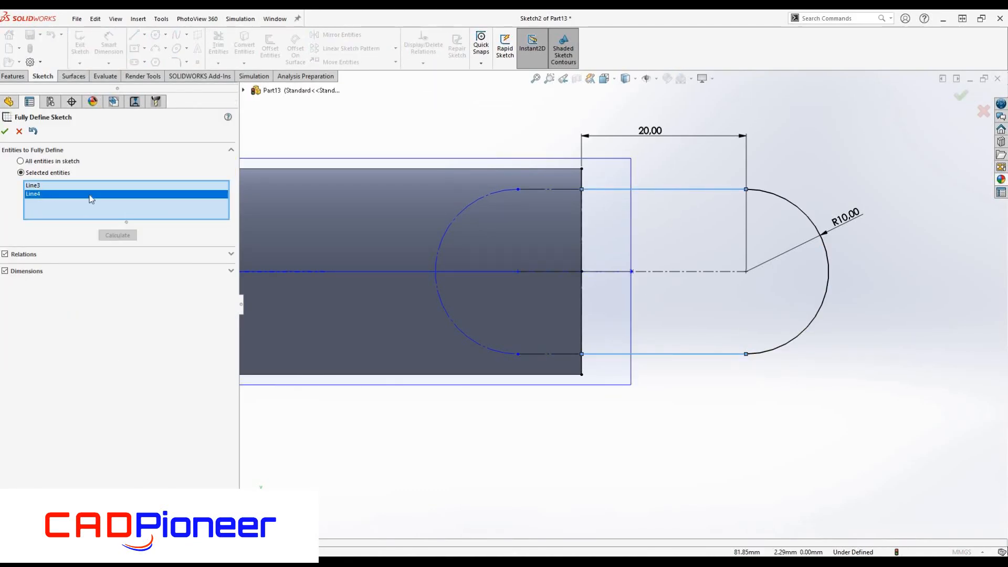
pyautogui.click(5, 131)
pyautogui.scroll(1, 551, 266)
pyautogui.scroll(-1, 709, 252)
pyautogui.click(80, 43)
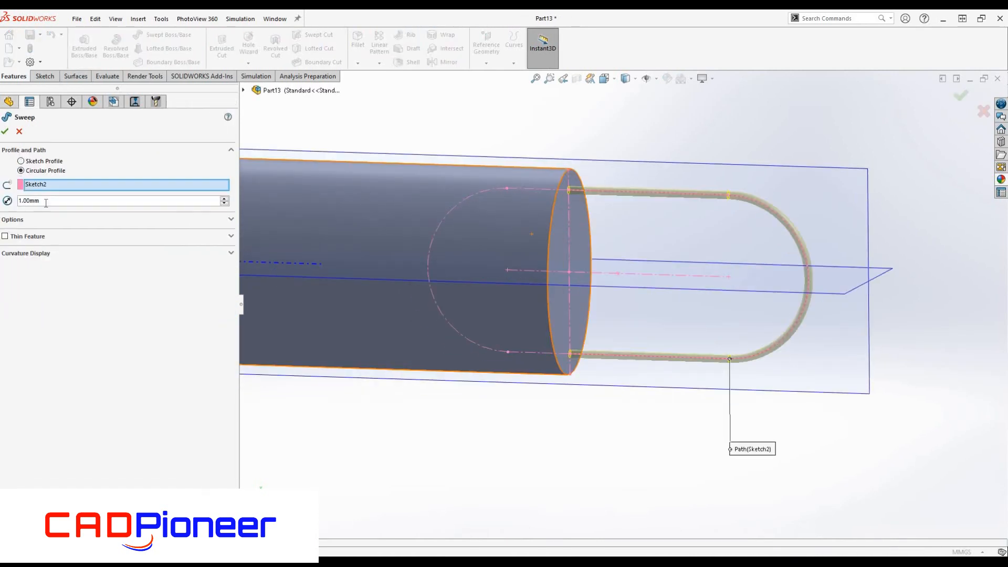
# Sweep a 3 mm circular profile along the U-shaped sketch to form the loop at the cylinder's end.
pyautogui.write('3')
pyautogui.press('Return')
pyautogui.press('Return')
# On the Ebene vorne plane, sketch a three-segment zigzag with a vertical middle line along the cylinder's open end face.
pyautogui.scroll(5, 613, 266)
pyautogui.moveTo(743, 294); pyautogui.dragTo(452, 310, button='middle')
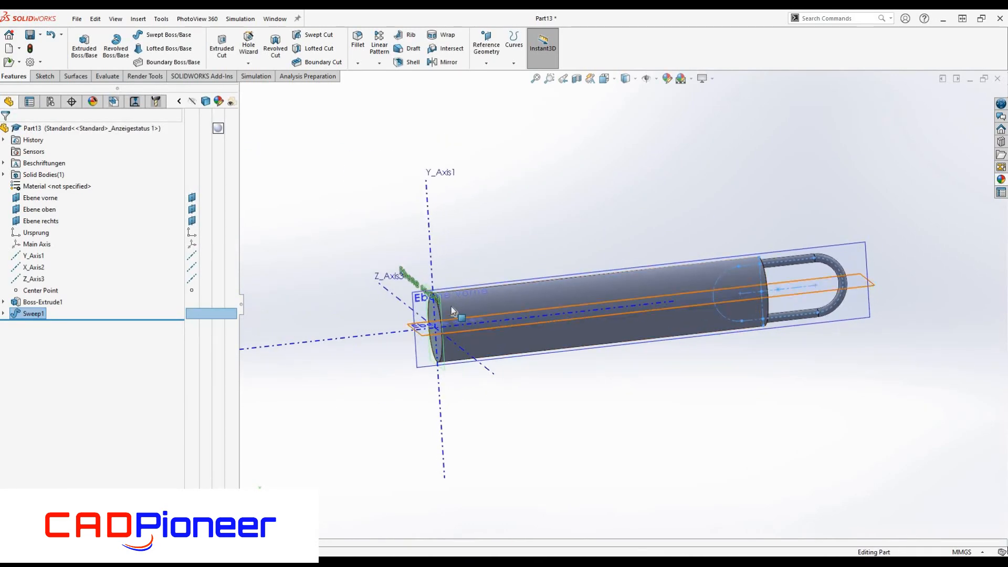
pyautogui.click(453, 297)
pyautogui.click(499, 258)
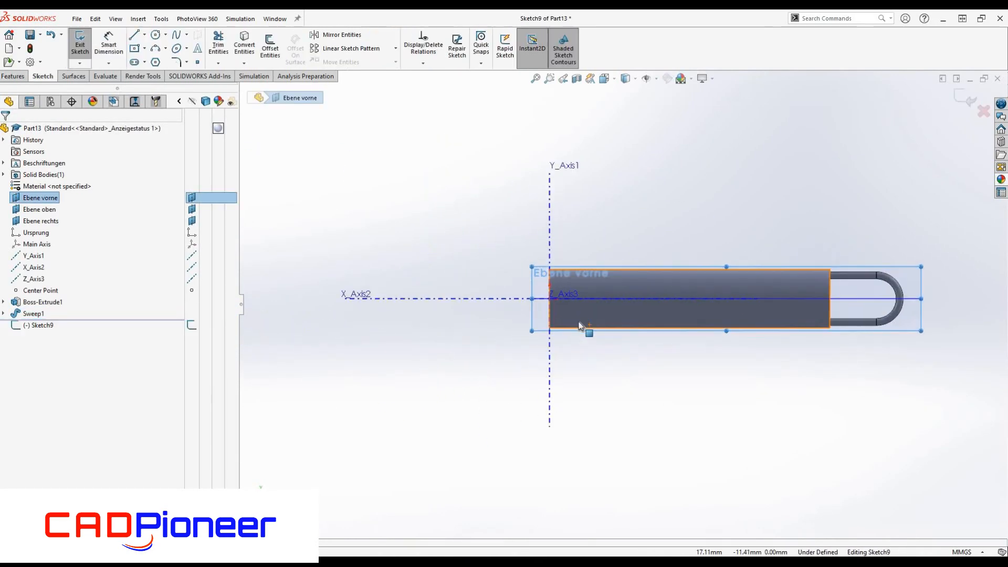
pyautogui.scroll(-5, 534, 301)
pyautogui.click(133, 34)
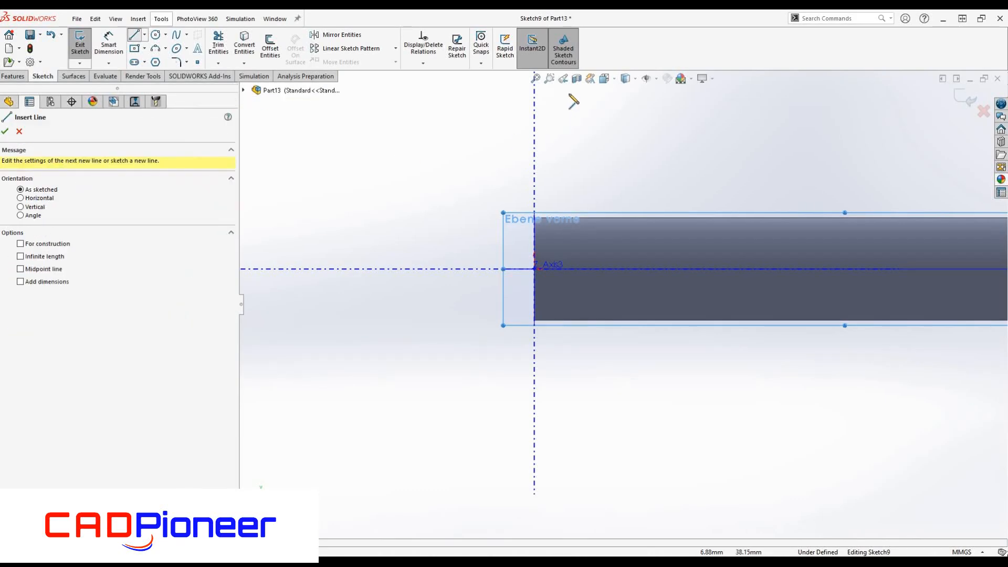
pyautogui.click(569, 93)
pyautogui.click(534, 185)
pyautogui.click(534, 365)
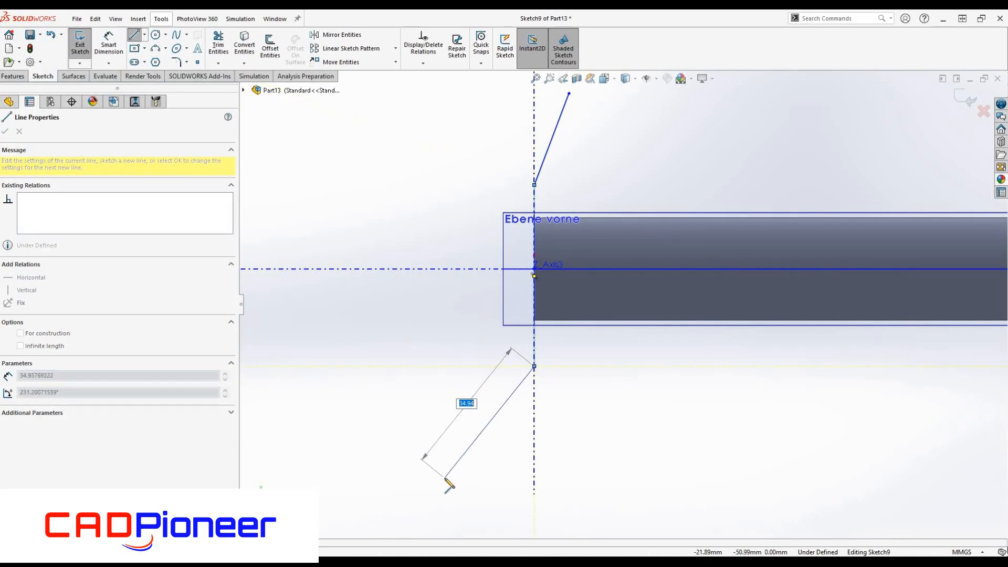
pyautogui.click(444, 477)
pyautogui.press('Escape')
# Dimension both outer endpoints of the zigzag 10 mm horizontally from the Y axis.
pyautogui.scroll(3, 420, 263)
pyautogui.click(109, 44)
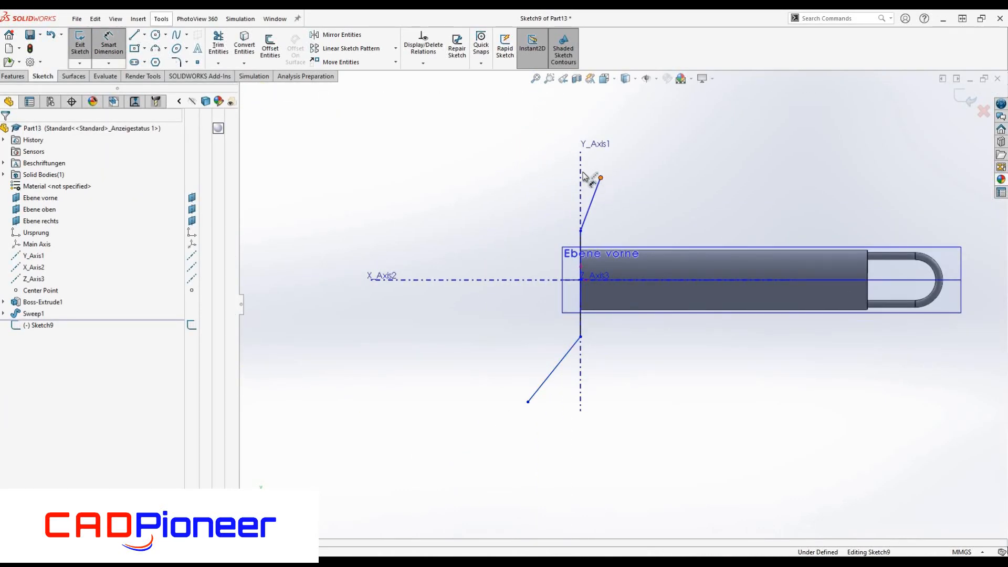
pyautogui.click(601, 177)
pyautogui.click(581, 172)
pyautogui.click(545, 161)
pyautogui.write('10')
pyautogui.press('Return')
pyautogui.click(528, 405)
pyautogui.click(580, 412)
pyautogui.click(551, 423)
pyautogui.write('10')
pyautogui.press('Return')
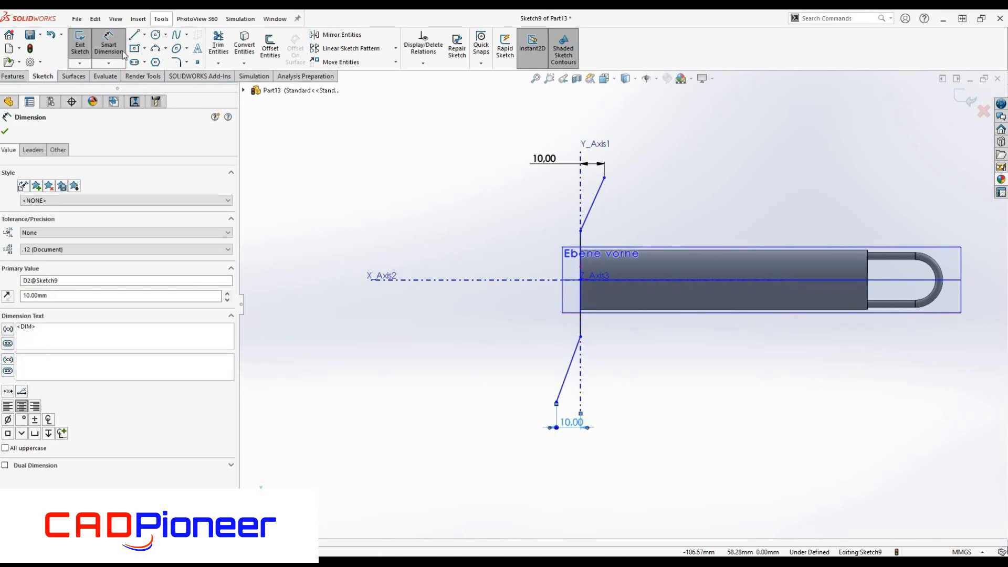
# Dimension the vertical distance between the zigzag's outer endpoints as 75 mm.
pyautogui.click(604, 178)
pyautogui.click(556, 403)
pyautogui.click(513, 326)
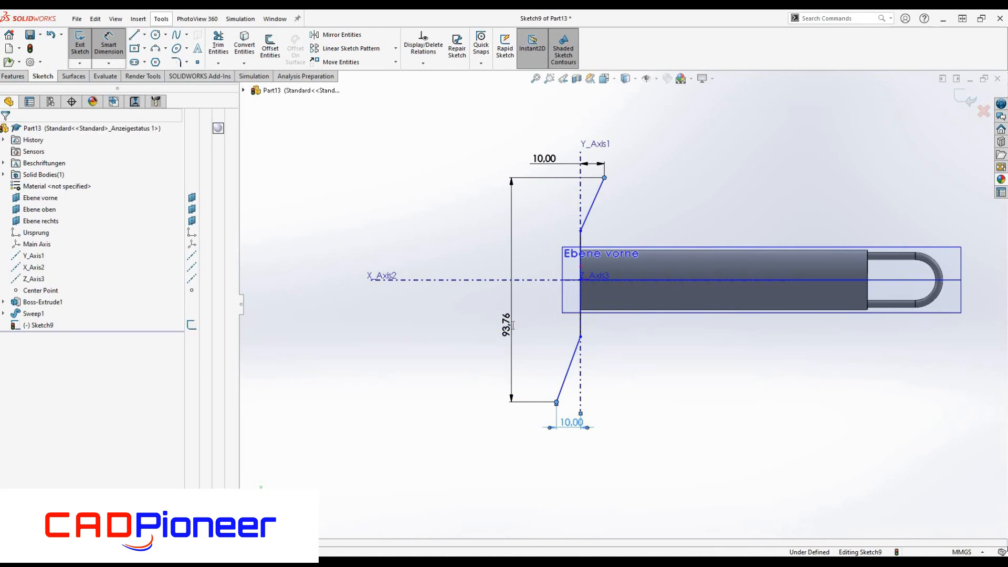
pyautogui.write('75')
pyautogui.press('Return')
pyautogui.press('Escape')
# Dimension both zigzag bends 20 mm from the X axis and set the overall height to 90 mm.
pyautogui.click(592, 227)
pyautogui.keyDown('ctrl'); pyautogui.click(568, 369); pyautogui.keyUp('ctrl')
pyautogui.click(676, 326)
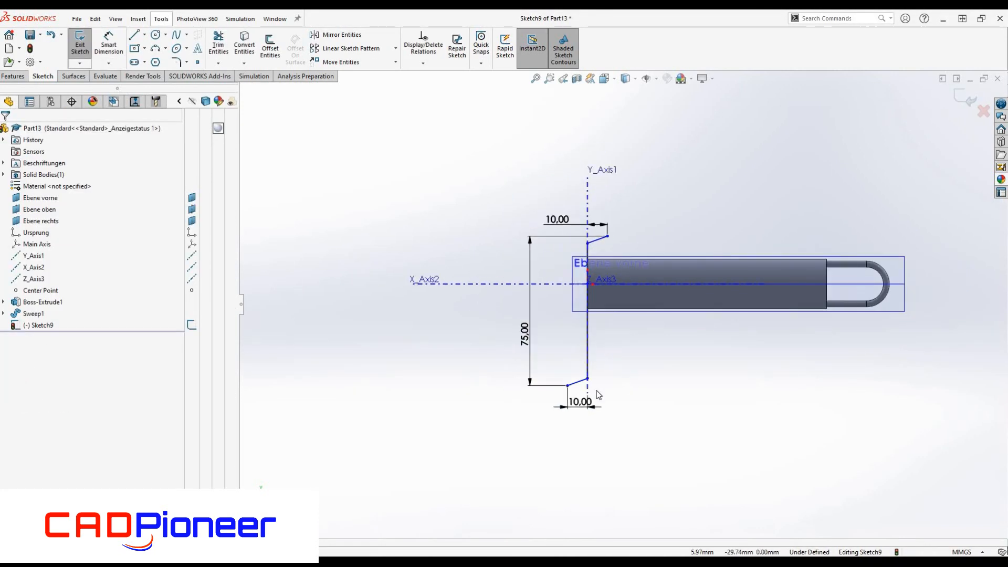
pyautogui.click(587, 343)
pyautogui.moveTo(588, 277); pyautogui.dragTo(586, 227)
pyautogui.click(108, 43)
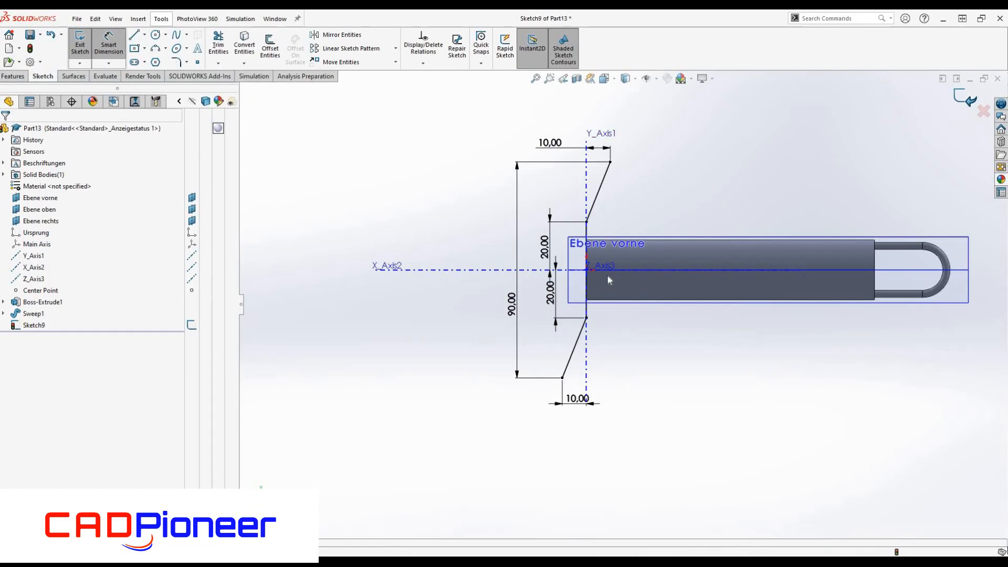
# Extrude the open zigzag sketch as a thin feature to form a bent plate across the cylinder's end.
pyautogui.scroll(2, 607, 279)
pyautogui.moveTo(576, 302); pyautogui.dragTo(517, 329, button='middle')
pyautogui.click(84, 48)
pyautogui.click(49, 194)
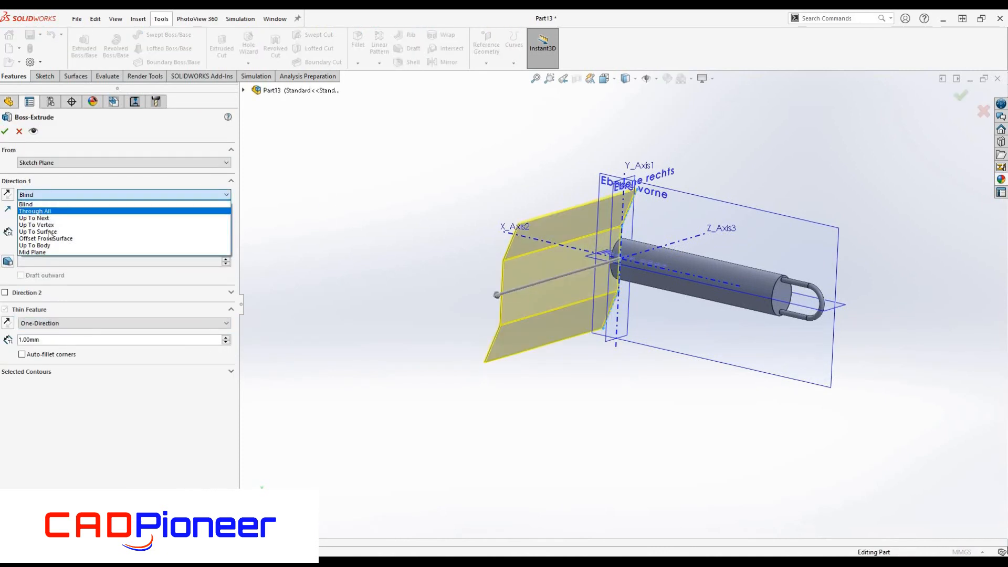
pyautogui.click(52, 239)
pyautogui.write('2')
pyautogui.click(32, 245)
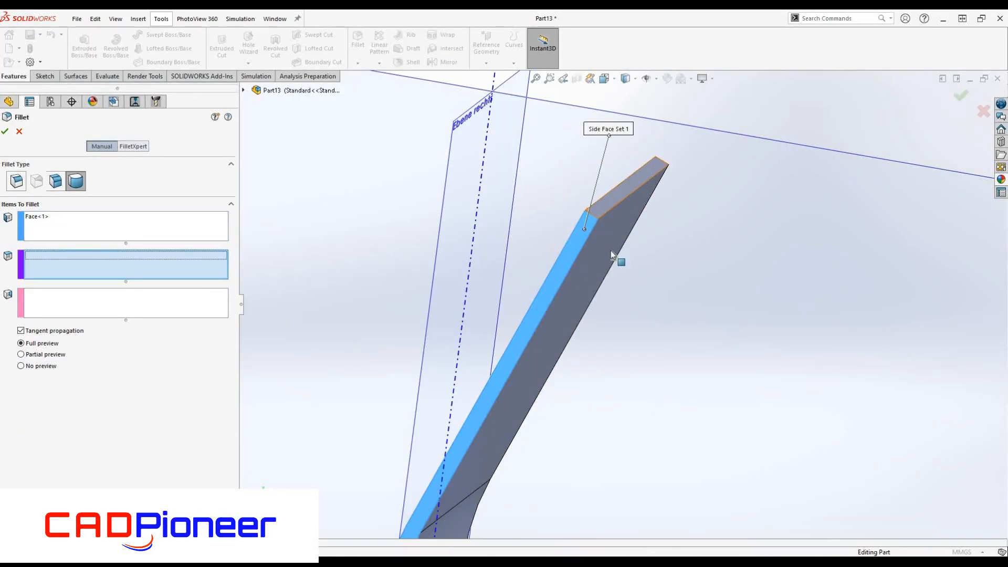
# Round the upper end of the bent plate with a full round fillet across its side and end faces.
pyautogui.click(599, 209)
pyautogui.moveTo(724, 236); pyautogui.dragTo(615, 226, button='middle')
pyautogui.click(631, 220)
pyautogui.click(105, 302)
pyautogui.click(660, 257)
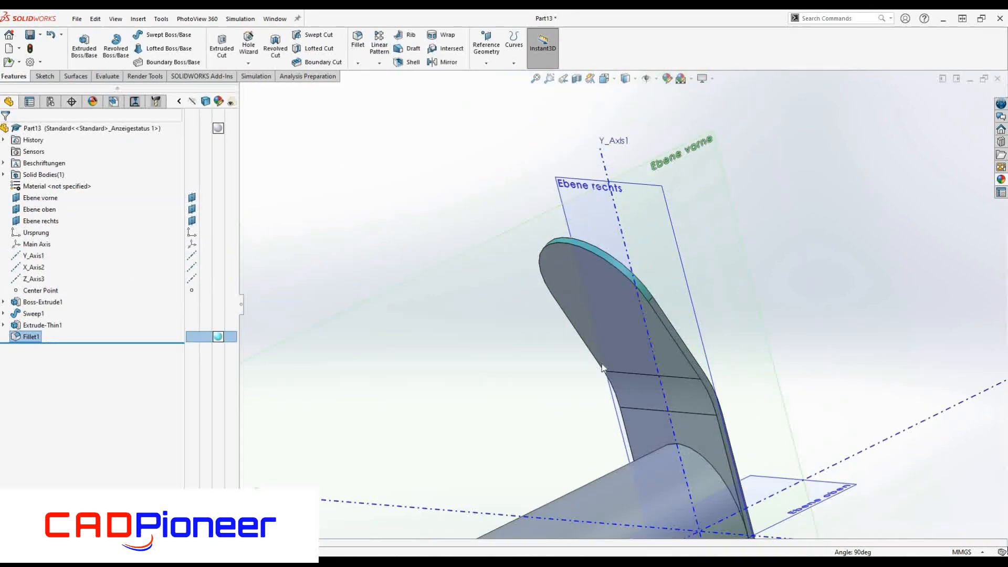
# Round the lower end of the bent plate with a full round fillet across its side and end faces.
pyautogui.moveTo(646, 336); pyautogui.dragTo(588, 252, button='middle')
pyautogui.scroll(-8, 582, 245)
pyautogui.click(357, 44)
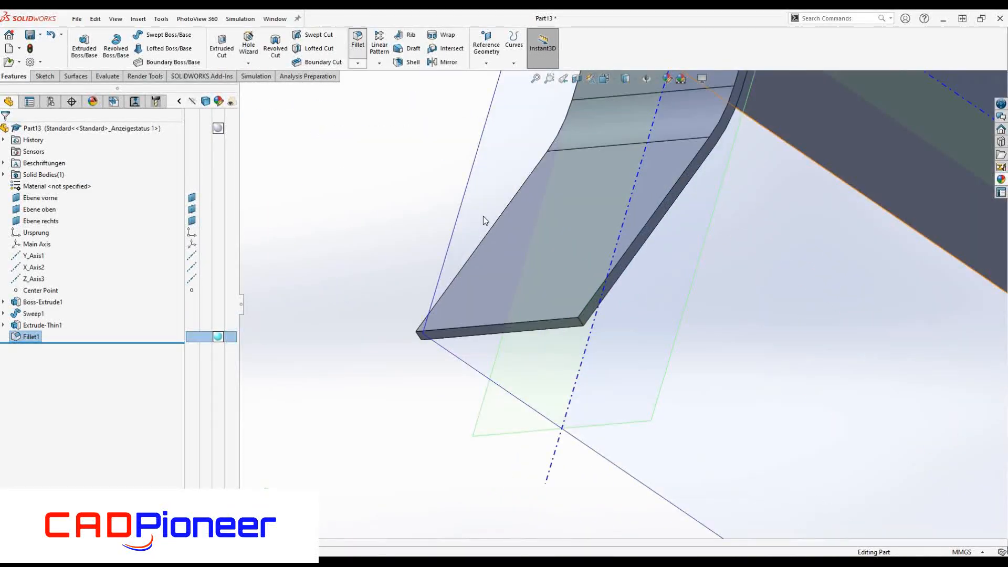
pyautogui.click(591, 311)
pyautogui.click(102, 275)
pyautogui.click(464, 333)
pyautogui.moveTo(357, 310); pyautogui.dragTo(483, 294, button='middle')
pyautogui.click(179, 302)
pyautogui.scroll(5, 488, 293)
pyautogui.scroll(-4, 798, 263)
pyautogui.click(789, 265)
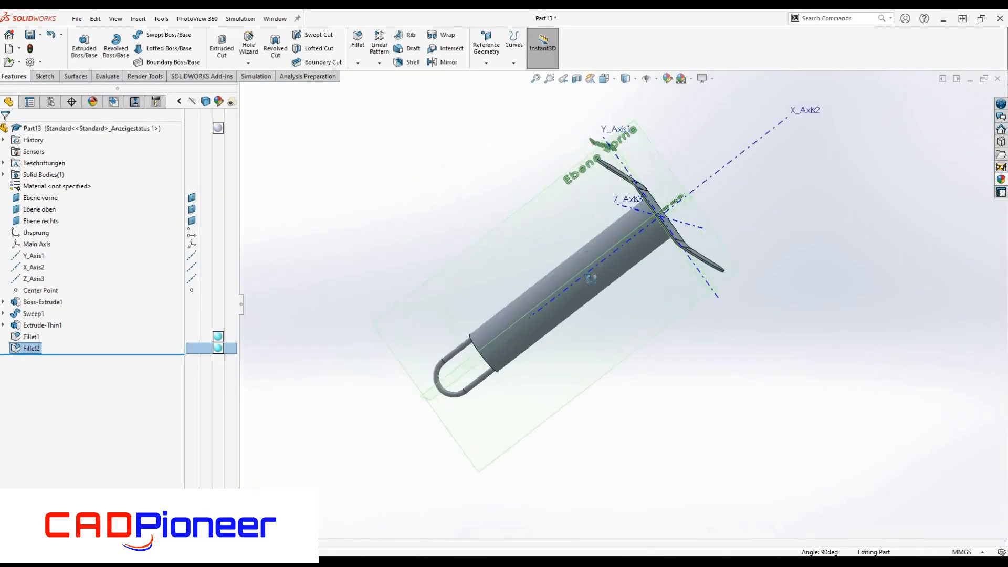
# Start a sketch on the Ebene vorne plane and convert the cylinder's base circle from Sketch1 into it.
pyautogui.moveTo(504, 368); pyautogui.dragTo(522, 230, button='middle')
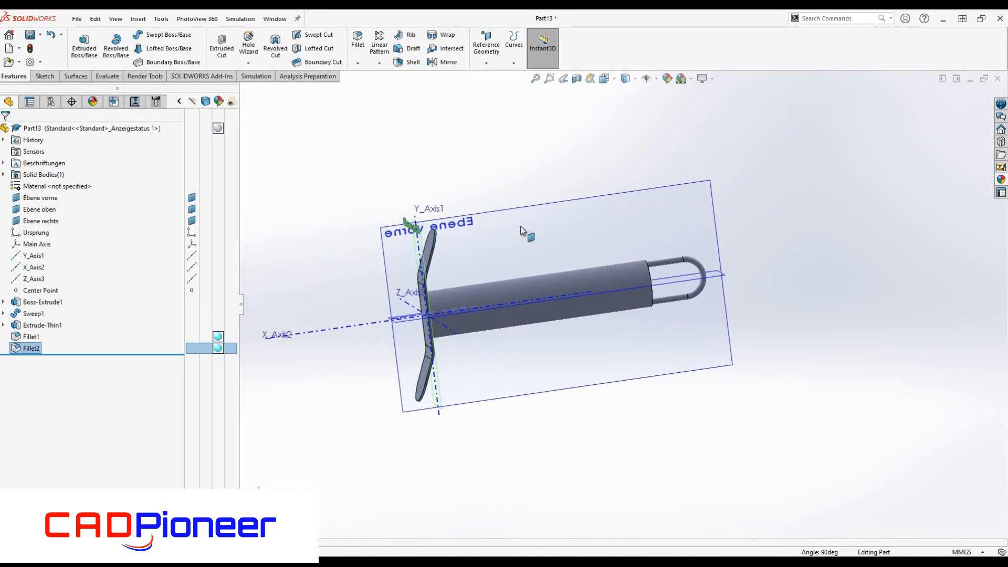
pyautogui.rightClick(521, 230)
pyautogui.click(546, 211)
pyautogui.click(635, 244)
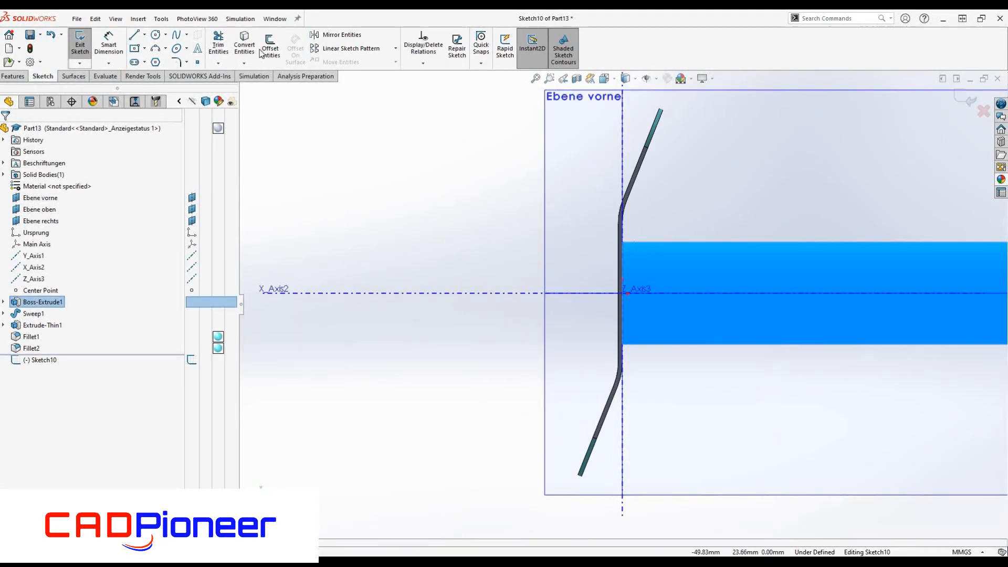
pyautogui.click(244, 45)
pyautogui.click(647, 248)
pyautogui.press('Return')
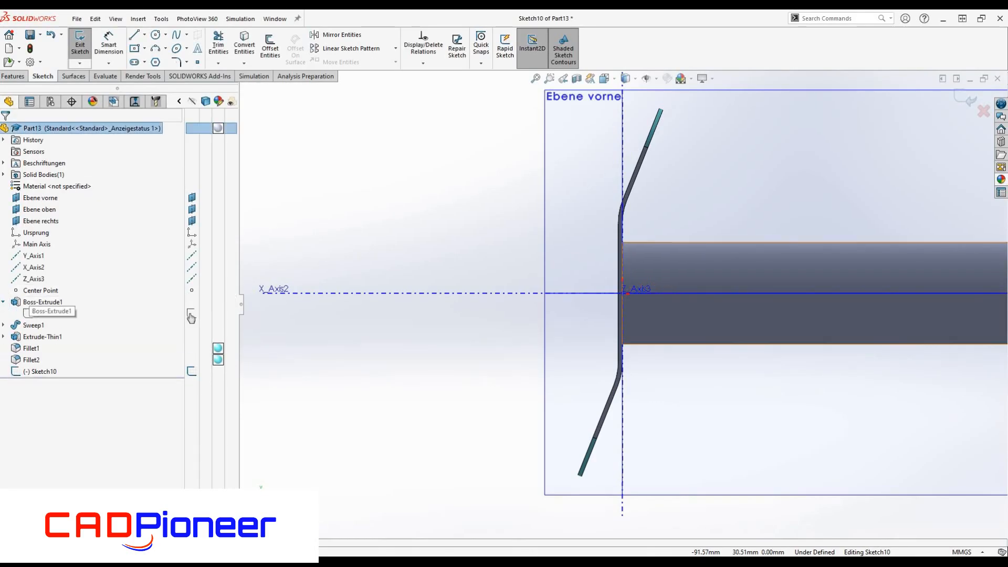
pyautogui.rightClick(623, 275)
pyautogui.click(572, 253)
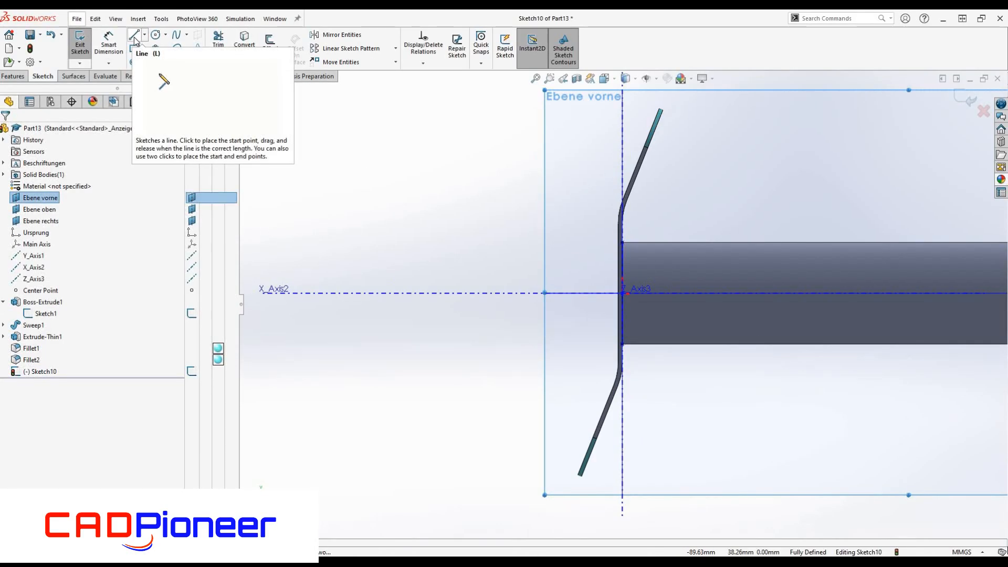
# Sketch a tapered three-line outline extending away from the cylinder between the upper and lower ends of its base edge.
pyautogui.scroll(5, 666, 243)
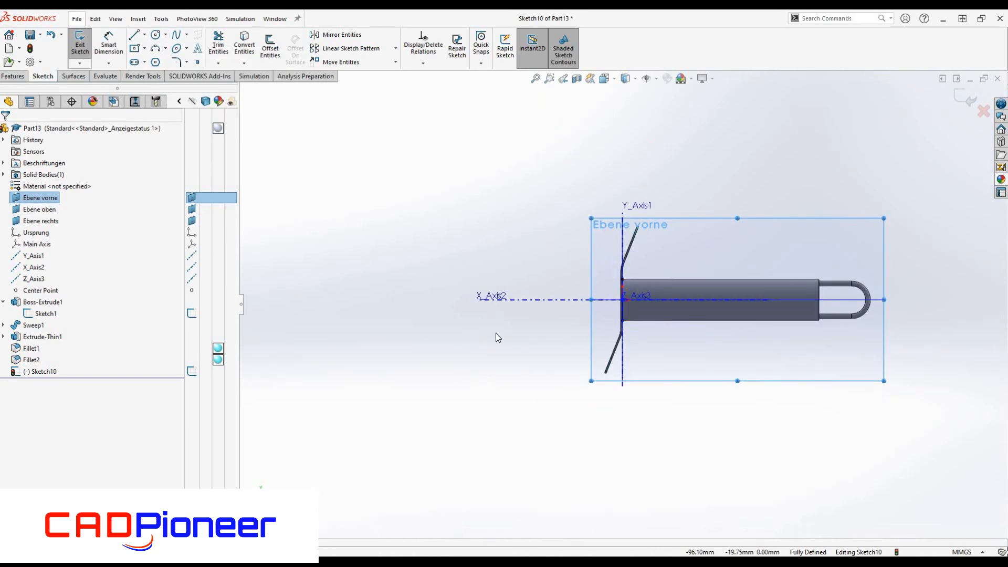
pyautogui.click(135, 36)
pyautogui.click(622, 279)
pyautogui.click(454, 320)
pyautogui.click(622, 320)
pyautogui.press('Escape')
# Replace the outline's upper line with a horizontal line about 17 mm long and a sloped line to the short end edge.
pyautogui.rightClick(582, 290)
pyautogui.click(629, 446)
pyautogui.click(135, 36)
pyautogui.click(622, 280)
pyautogui.click(594, 279)
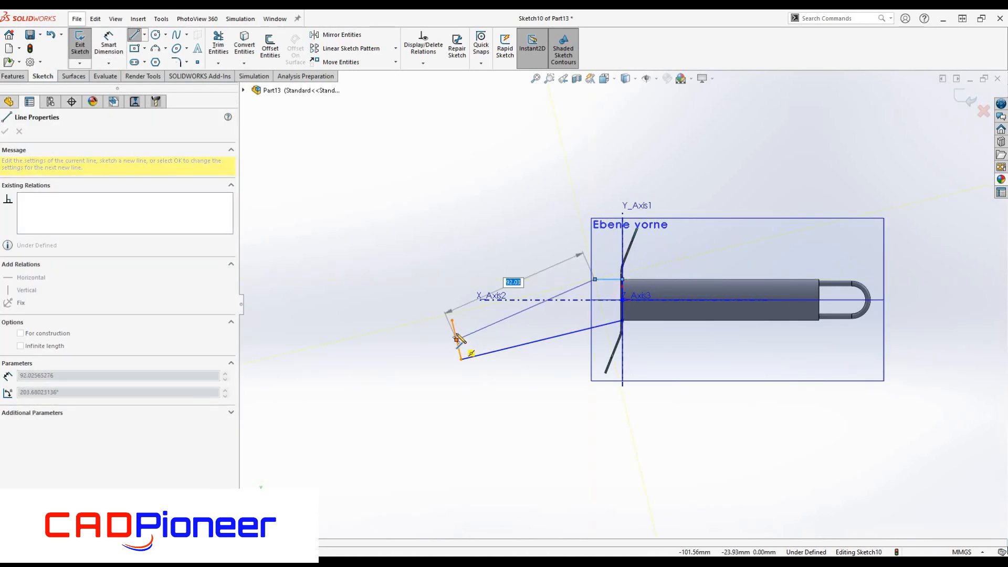
pyautogui.click(455, 333)
pyautogui.press('Escape')
pyautogui.moveTo(469, 317); pyautogui.dragTo(401, 335)
pyautogui.press('Escape')
# Set the short horizontal line to 10 mm and the horizontal distance to the sloped line's far end to 80 mm.
pyautogui.click(608, 281)
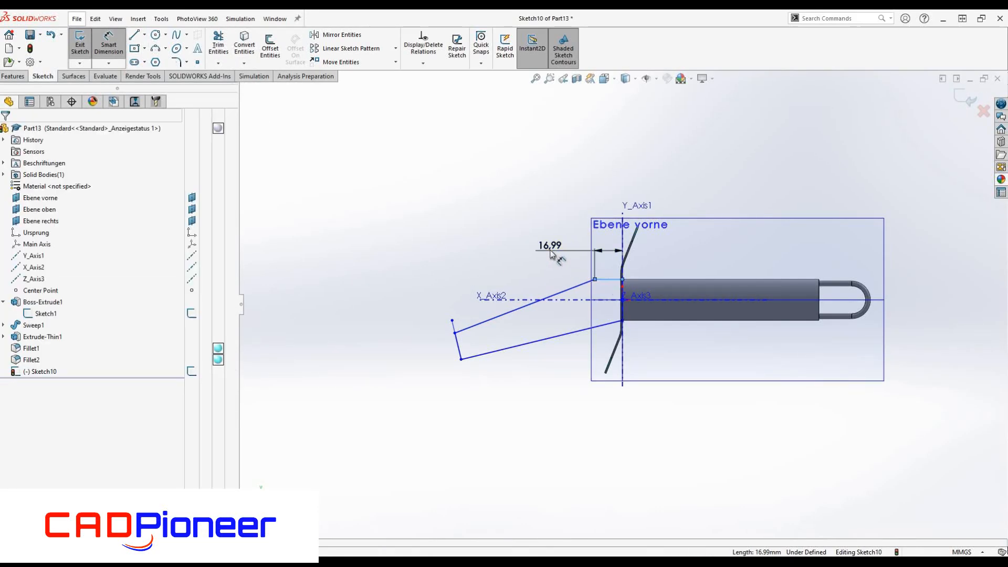
pyautogui.click(546, 252)
pyautogui.press('Return')
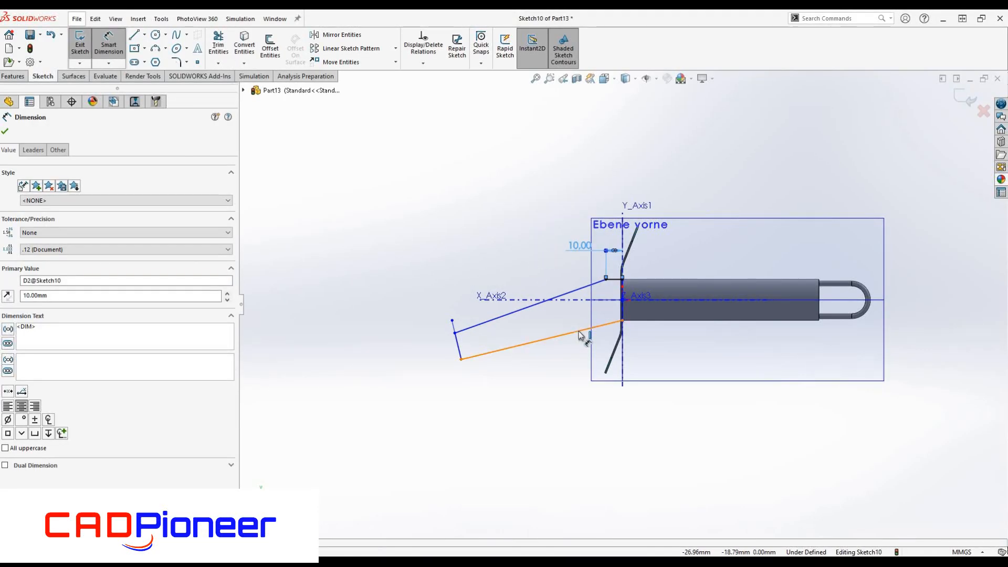
pyautogui.click(458, 343)
pyautogui.click(516, 232)
pyautogui.write('80')
pyautogui.press('Return')
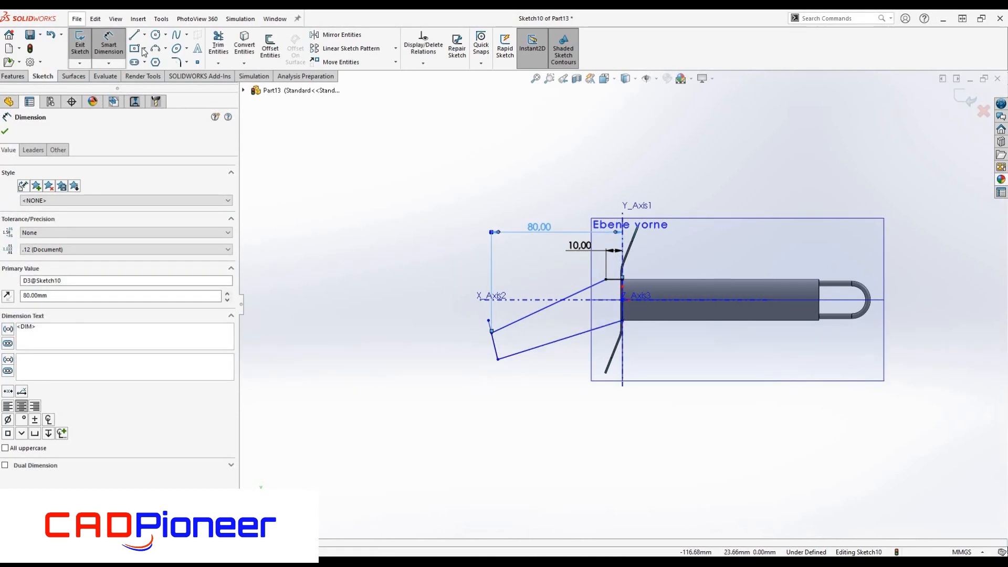
# Dimension the angle between the upper sloped line and the short horizontal line as 30°.
pyautogui.click(545, 309)
pyautogui.click(613, 280)
pyautogui.click(542, 295)
pyautogui.write('30')
pyautogui.press('Return')
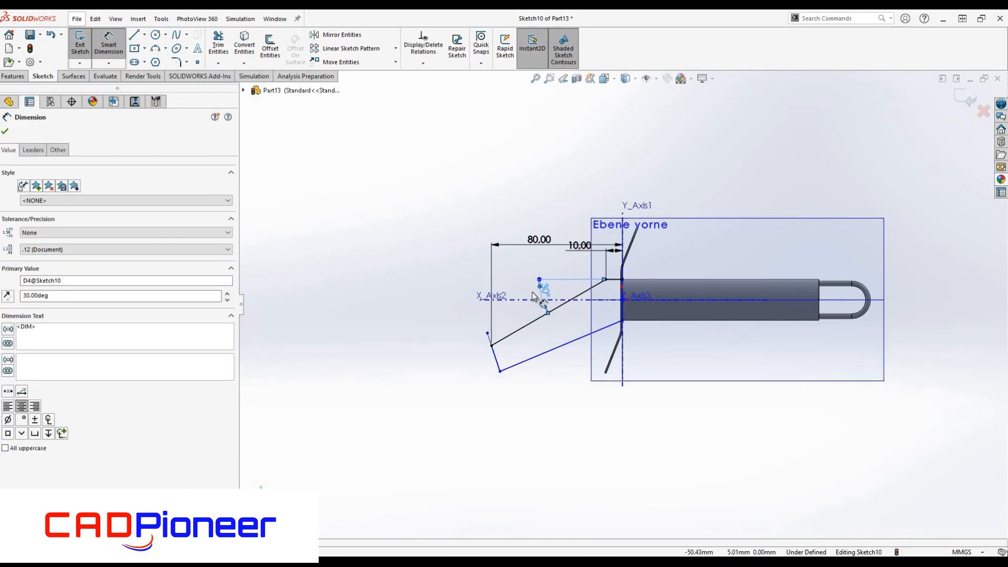
# Dimension the outline's short end edge as 15 mm.
pyautogui.click(499, 370)
pyautogui.click(453, 382)
pyautogui.press('Return')
pyautogui.click(512, 395)
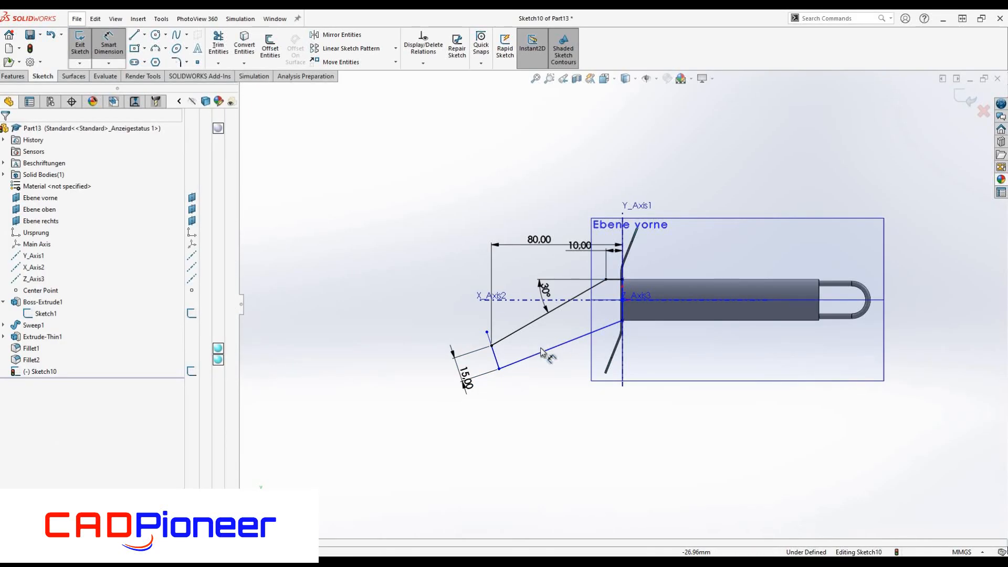
# Make the short end edge perpendicular to the upper sloped line.
pyautogui.click(499, 369)
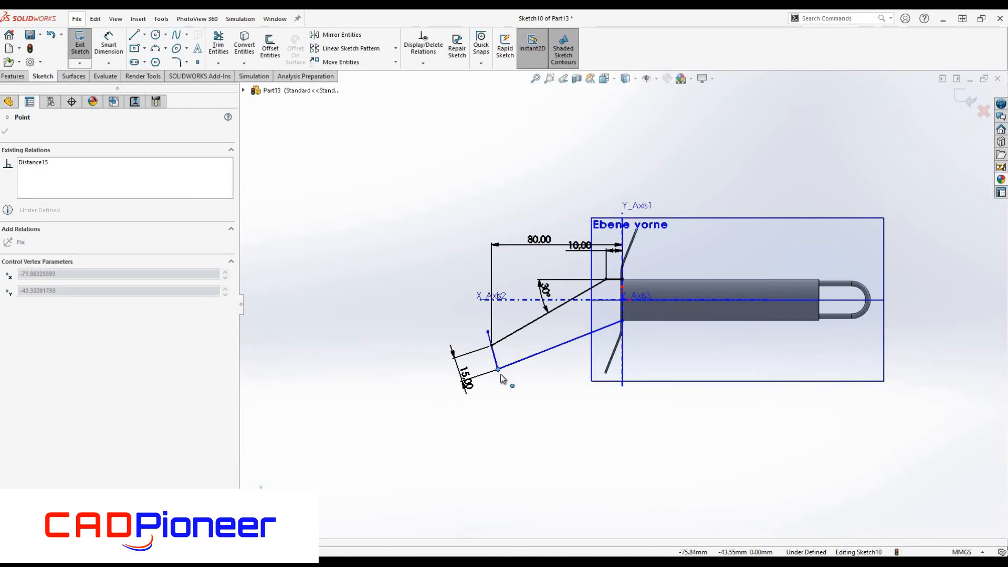
pyautogui.keyDown('ctrl'); pyautogui.click(498, 342); pyautogui.keyUp('ctrl')
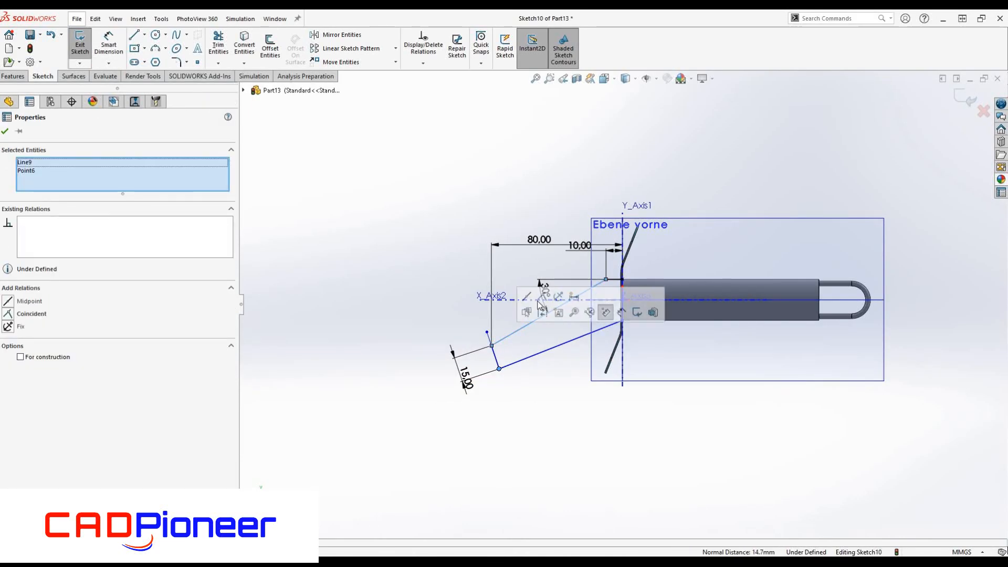
pyautogui.click(495, 358)
pyautogui.keyDown('ctrl'); pyautogui.click(526, 328); pyautogui.keyUp('ctrl')
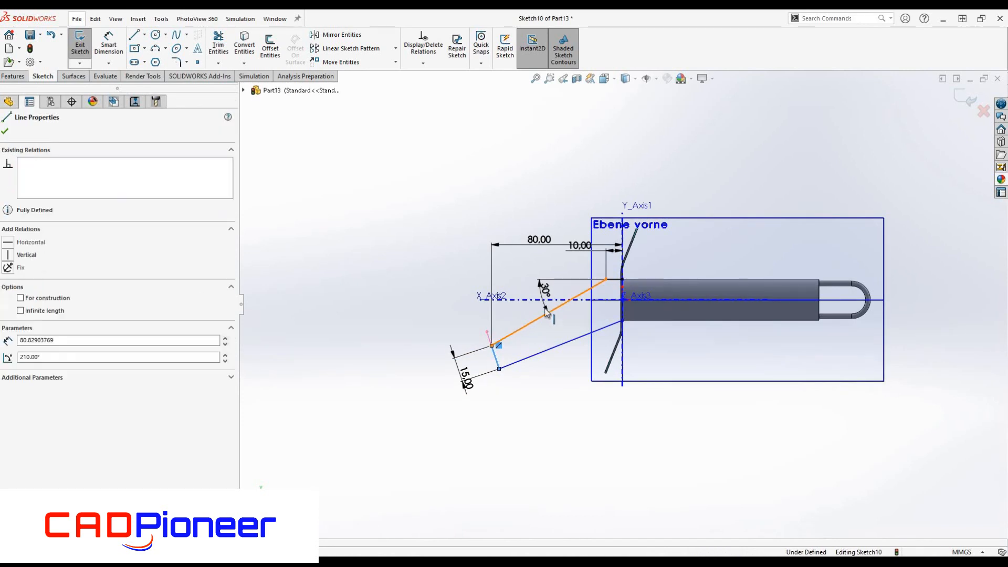
pyautogui.keyDown('ctrl'); pyautogui.click(545, 316); pyautogui.keyUp('ctrl')
pyautogui.press('p')
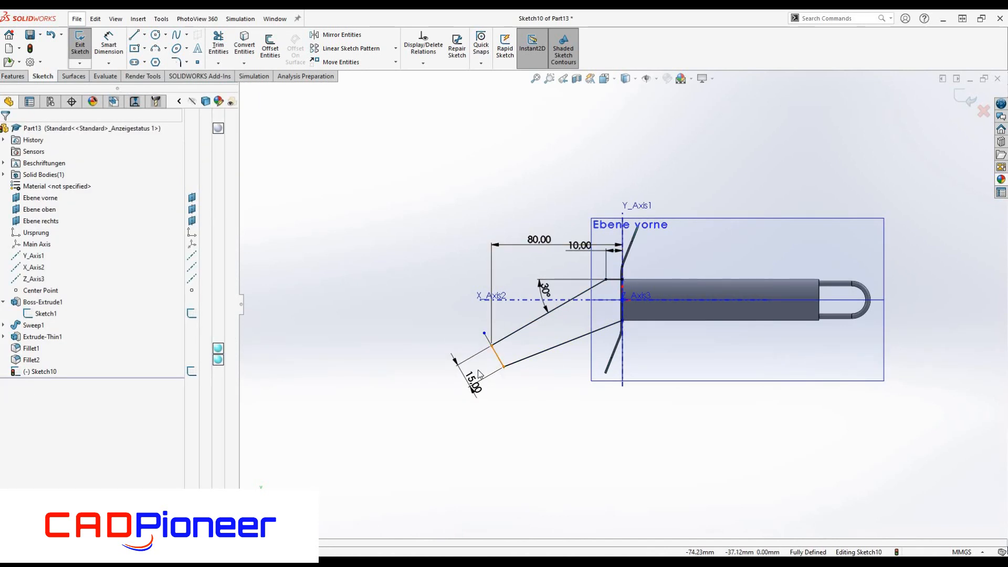
# Close the tapered outline with a line along the plate between the upper and lower endpoints, and exit the sketch.
pyautogui.click(135, 36)
pyautogui.click(623, 280)
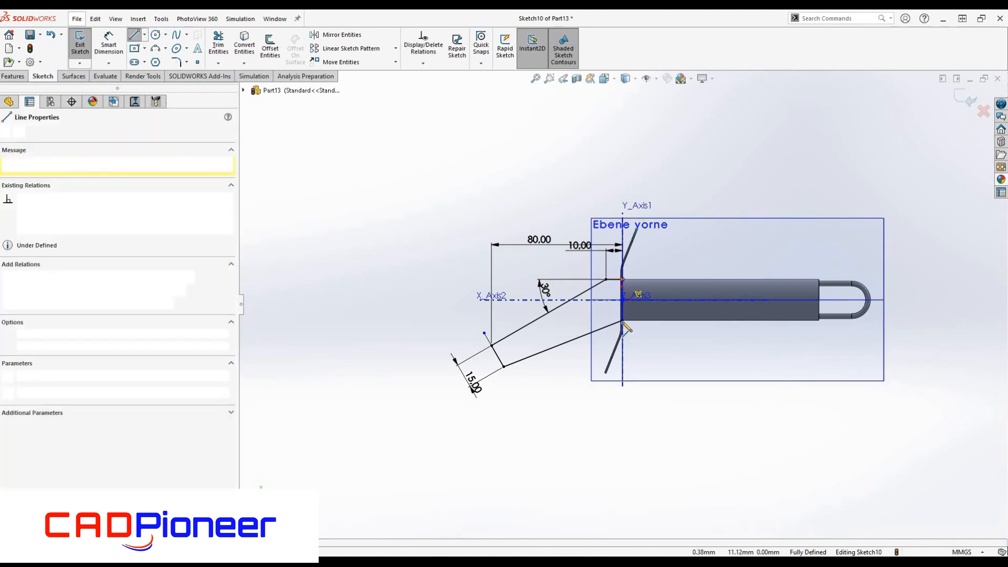
pyautogui.click(622, 321)
pyautogui.click(958, 103)
pyautogui.click(960, 99)
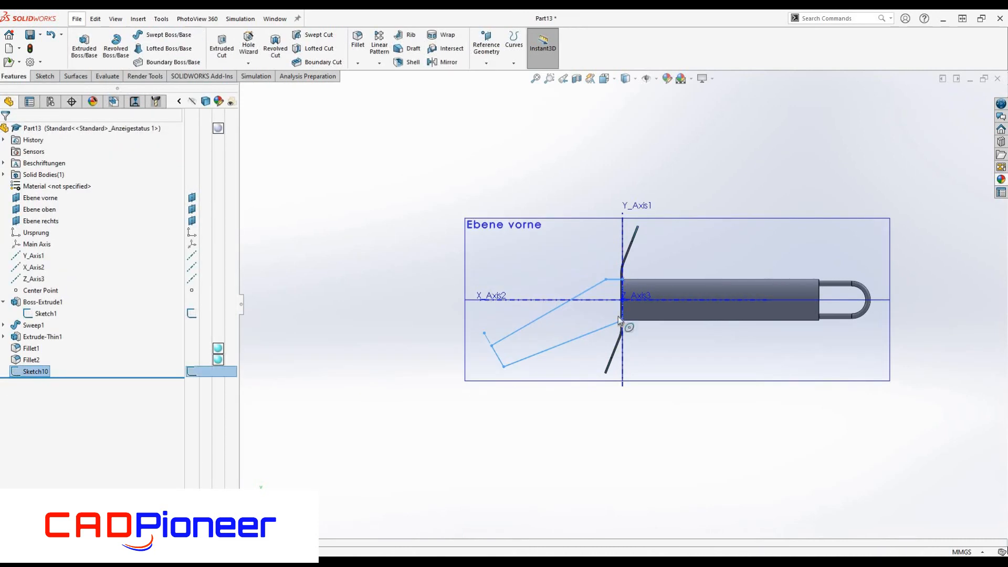
# Extrude the tapered outline 2 mm with the Mid Plane end condition, merged with the body.
pyautogui.click(84, 46)
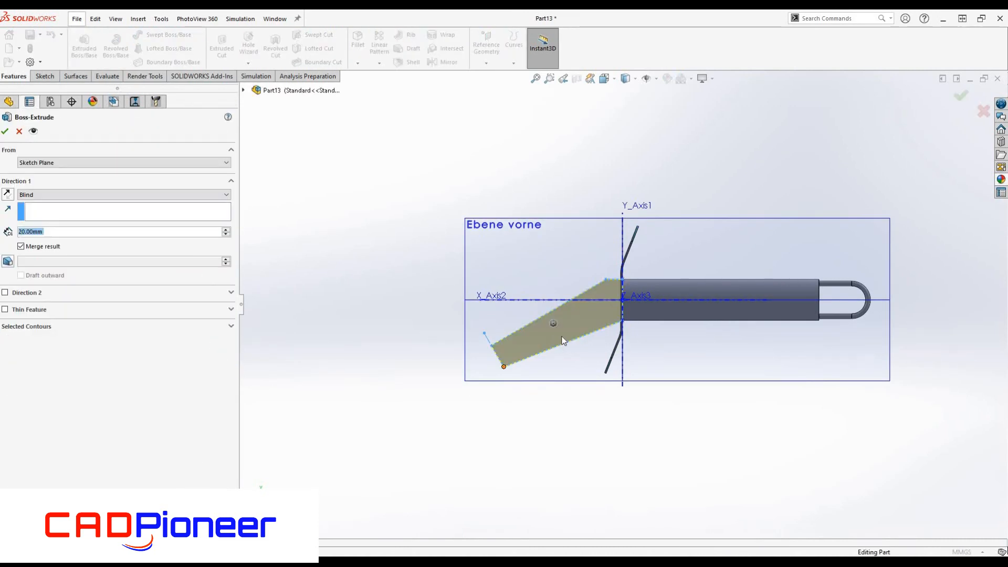
pyautogui.click(53, 193)
pyautogui.click(47, 247)
pyautogui.write('2')
pyautogui.press('Return')
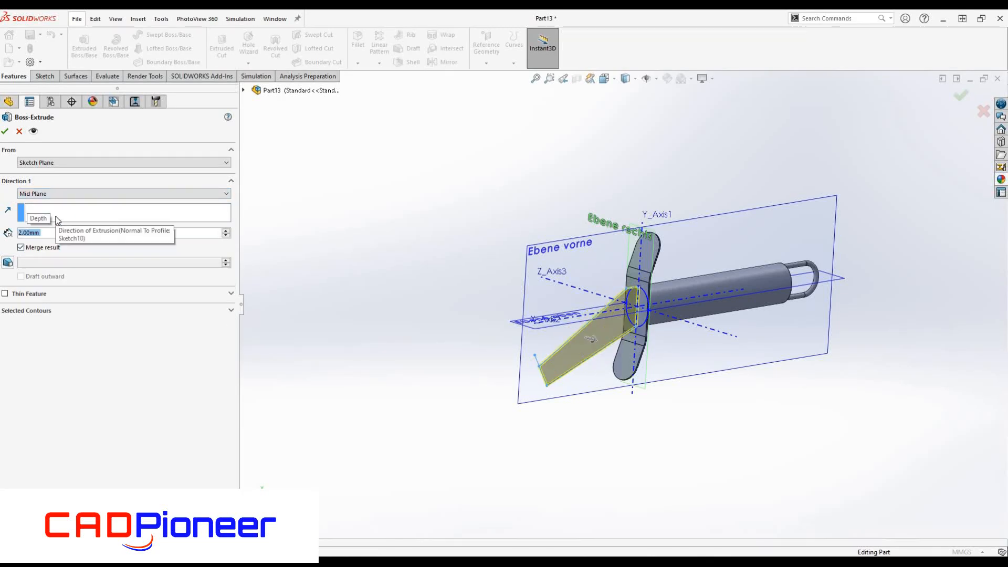
pyautogui.press('Return')
# Set up a face fillet with a 10 mm radius on the arm's sloped upper face and short top face.
pyautogui.scroll(-4, 562, 364)
pyautogui.moveTo(675, 235); pyautogui.dragTo(692, 270, button='middle')
pyautogui.scroll(-4, 701, 262)
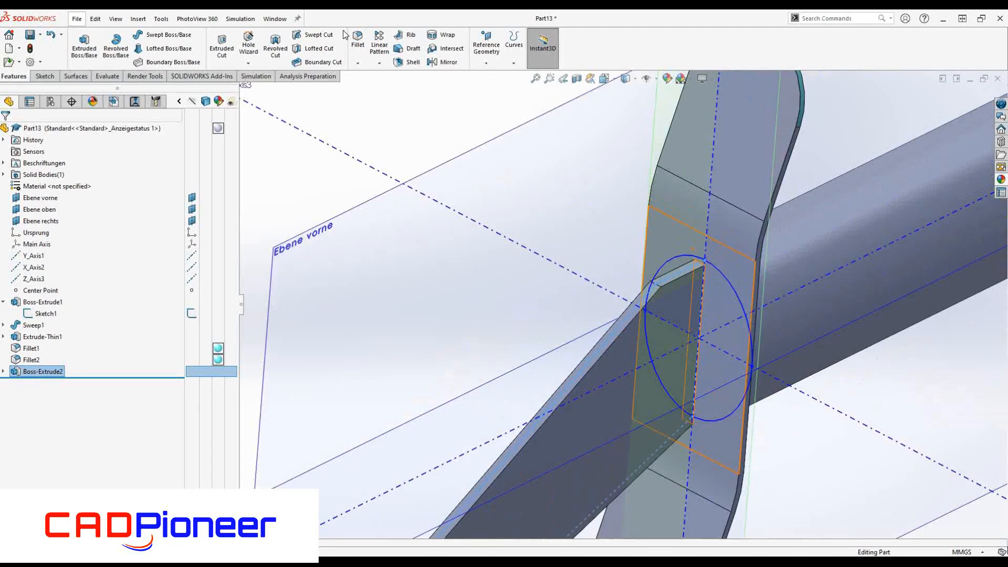
pyautogui.scroll(-5, 675, 300)
pyautogui.click(600, 263)
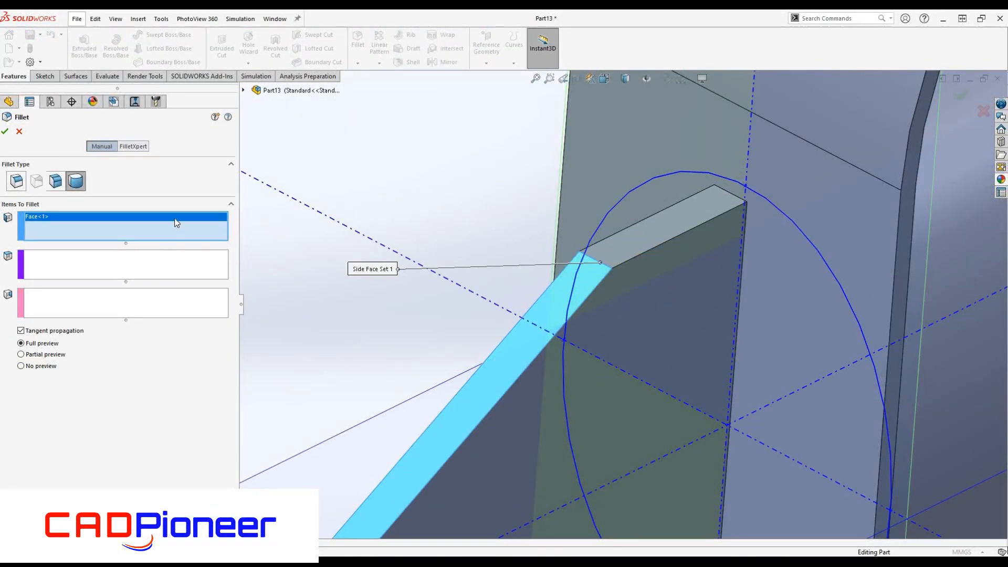
pyautogui.click(56, 181)
pyautogui.click(624, 243)
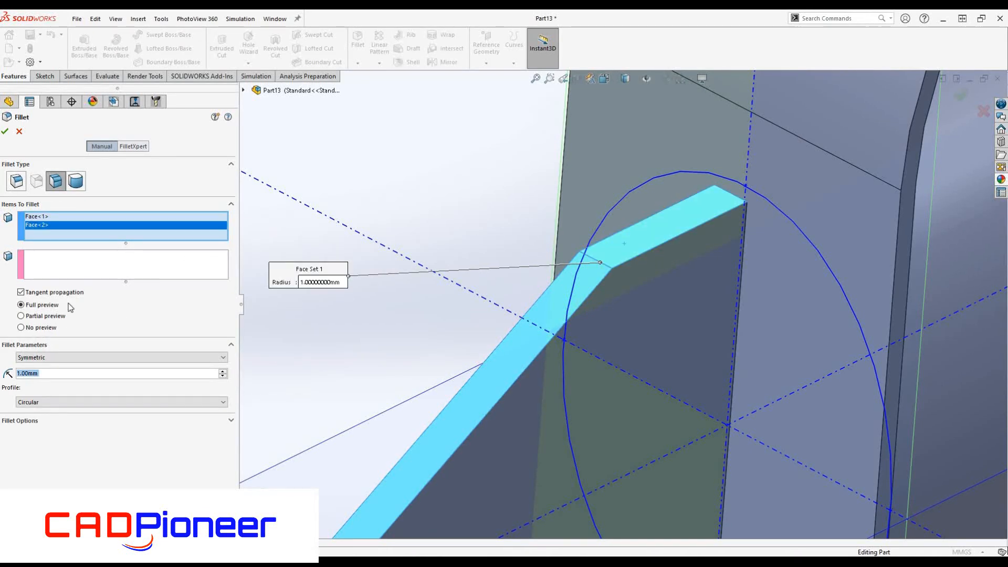
pyautogui.write('10')
pyautogui.press('Return')
# Reassign the arm's short top face to the second face set and apply the face fillet.
pyautogui.rightClick(50, 226)
pyautogui.click(70, 243)
pyautogui.click(144, 253)
pyautogui.click(628, 248)
pyautogui.press('Return')
pyautogui.click(7, 132)
# Round the arm's free end with a full round fillet across its upper, end and lower narrow faces.
pyautogui.scroll(8, 616, 278)
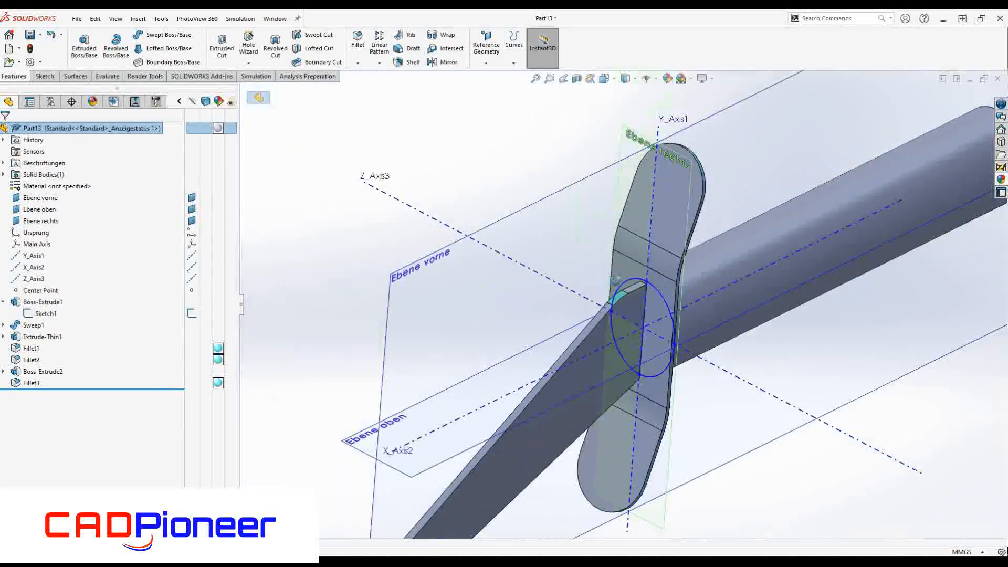
pyautogui.moveTo(531, 351); pyautogui.dragTo(518, 297, button='middle')
pyautogui.scroll(1, 518, 295)
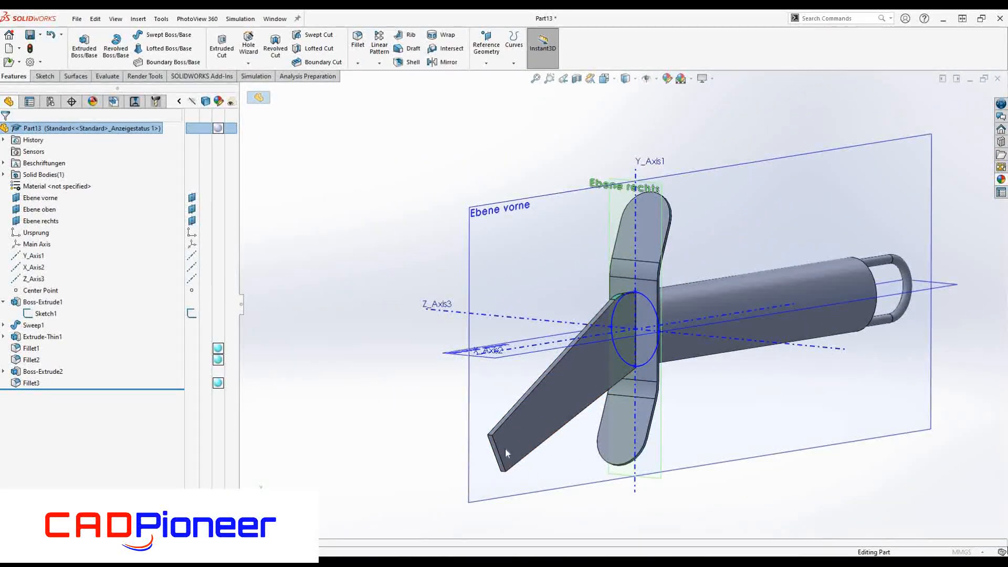
pyautogui.press('Return')
pyautogui.scroll(-7, 505, 453)
pyautogui.click(76, 181)
pyautogui.click(520, 287)
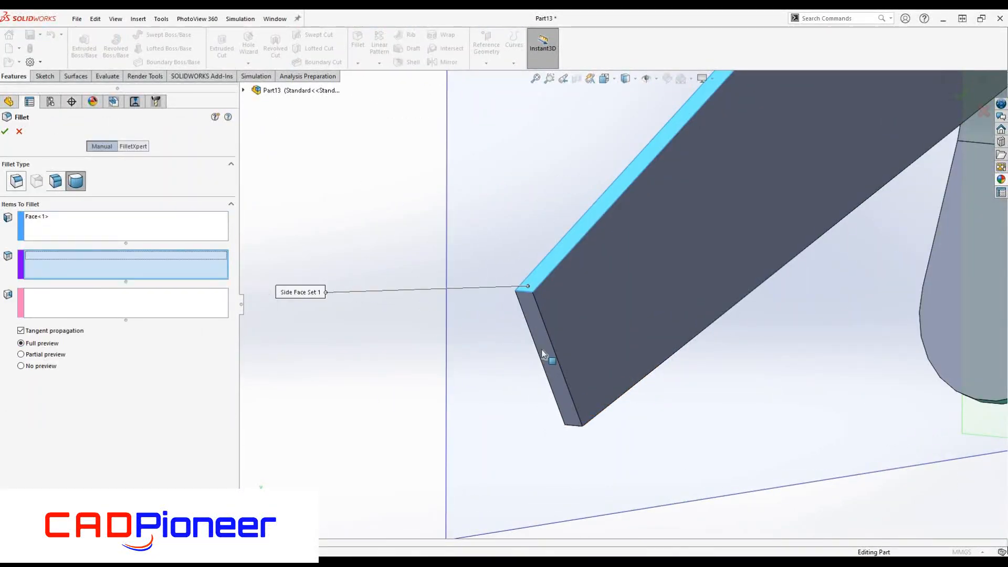
pyautogui.click(541, 348)
pyautogui.moveTo(675, 403); pyautogui.dragTo(569, 397, button='middle')
pyautogui.click(570, 395)
pyautogui.click(7, 132)
# Place an ISO Ø5.0 dowel hole with a custom 8 mm diameter at the centre of the arm's rounded end.
pyautogui.scroll(5, 657, 282)
pyautogui.moveTo(657, 283); pyautogui.dragTo(661, 353, button='middle')
pyautogui.click(248, 45)
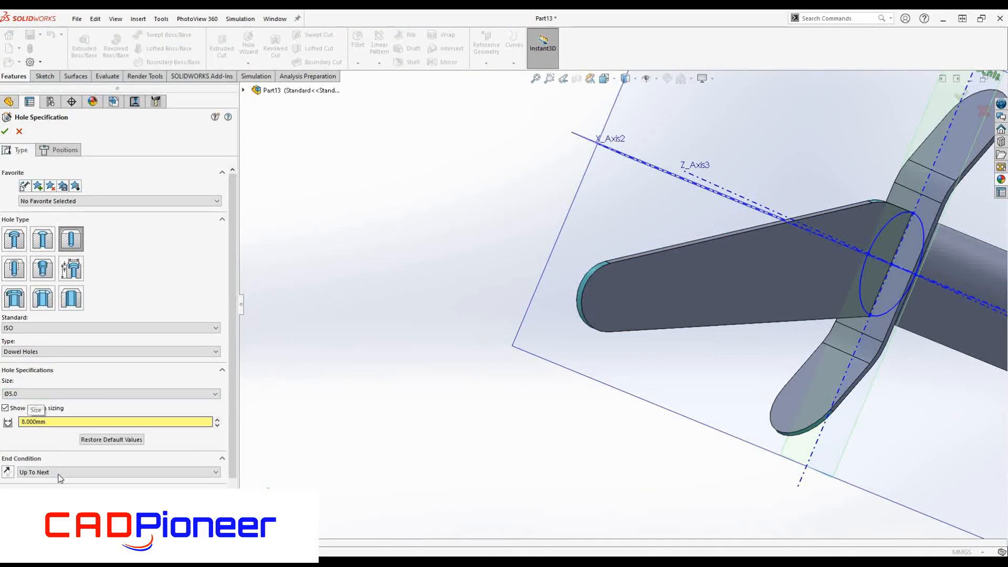
pyautogui.click(648, 310)
pyautogui.click(473, 345)
pyautogui.click(961, 95)
# Edit the tapered arm's extrusion and set its end condition to Blind.
pyautogui.scroll(3, 563, 220)
pyautogui.moveTo(562, 220); pyautogui.dragTo(519, 331, button='middle')
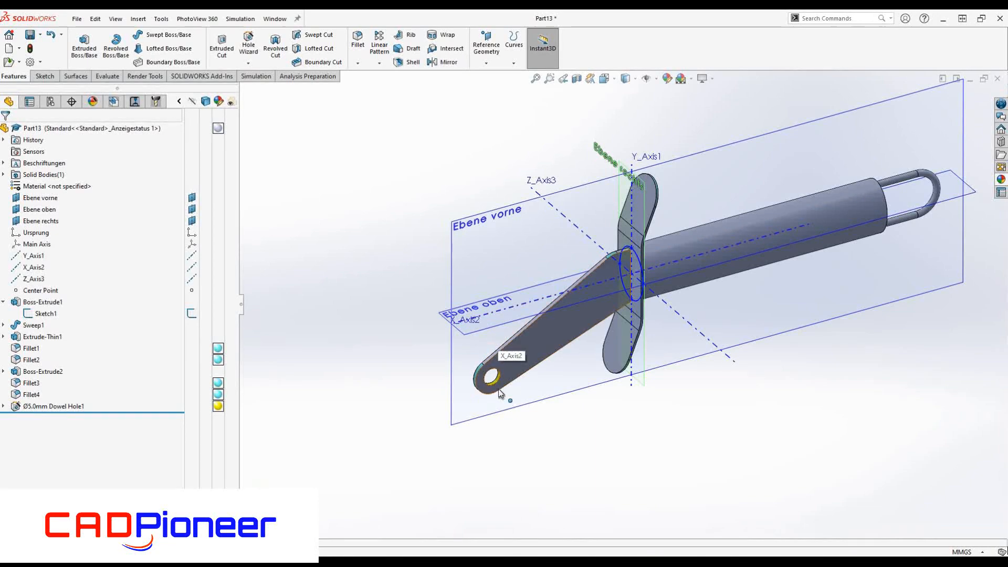
pyautogui.click(27, 372)
pyautogui.click(31, 340)
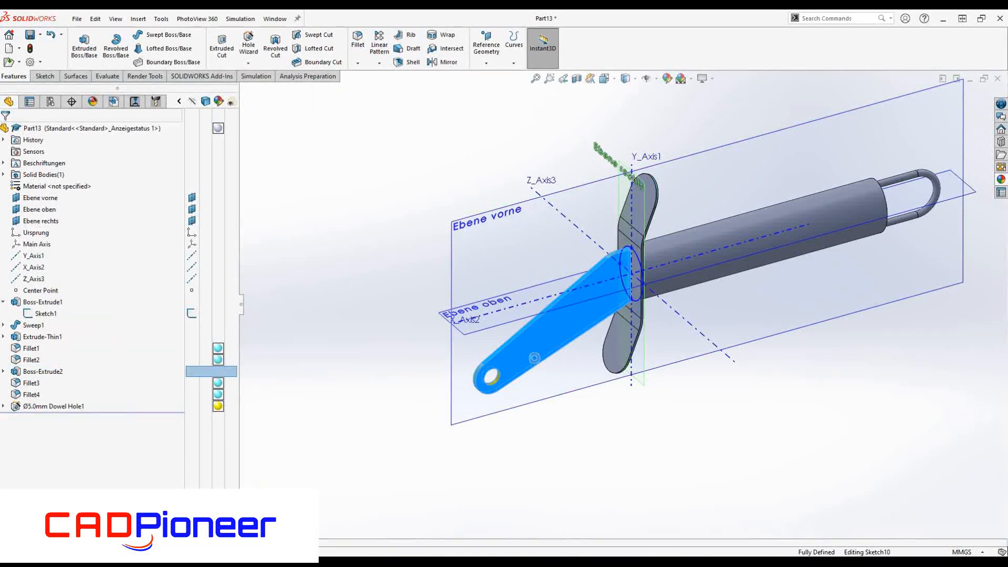
pyautogui.click(35, 194)
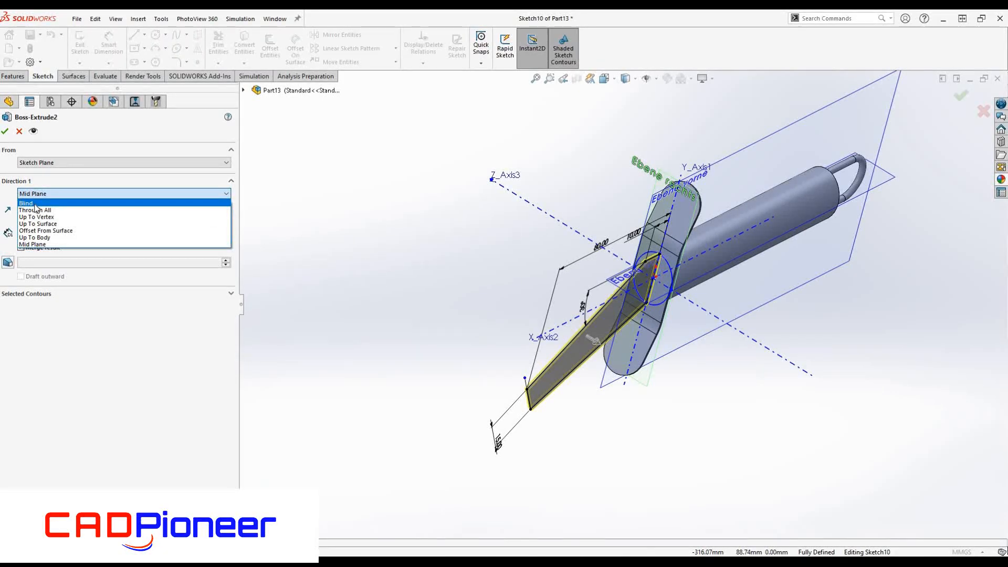
pyautogui.click(35, 204)
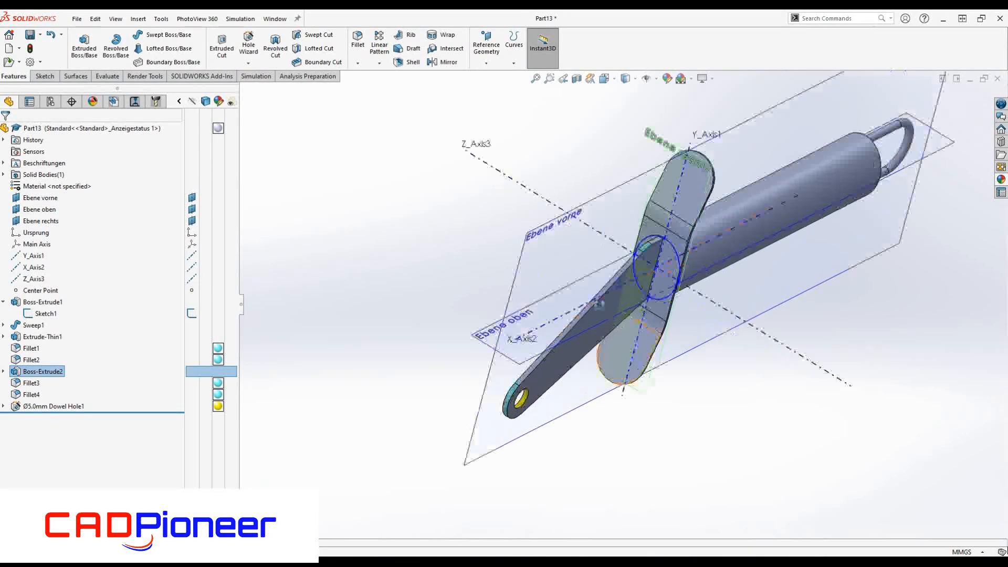
# Sketch a circle about 113 mm in diameter on the Ebene vorne plane, centred on the arm's hole.
pyautogui.moveTo(431, 226); pyautogui.dragTo(396, 207, button='middle')
pyautogui.rightClick(397, 207)
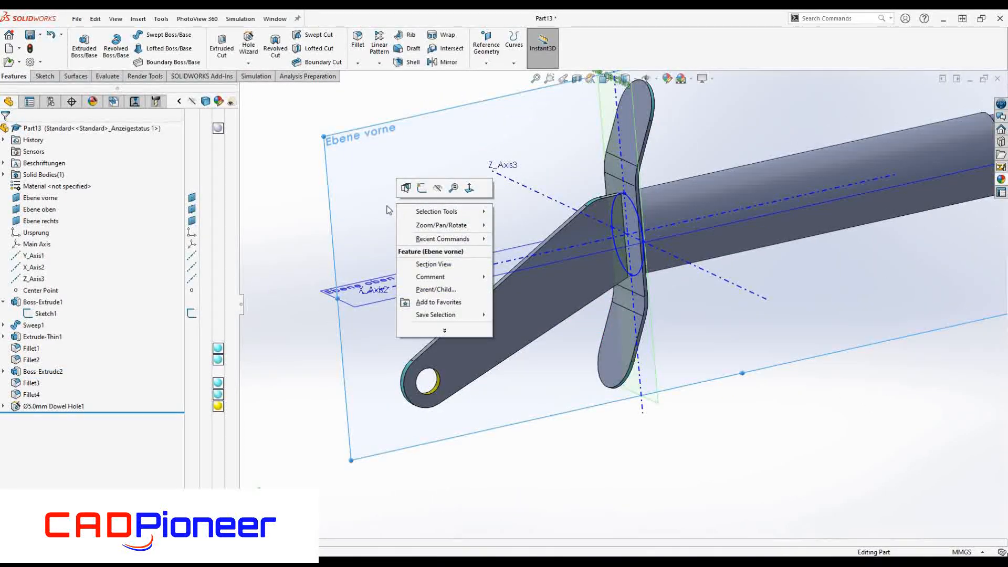
pyautogui.click(421, 188)
pyautogui.press('c')
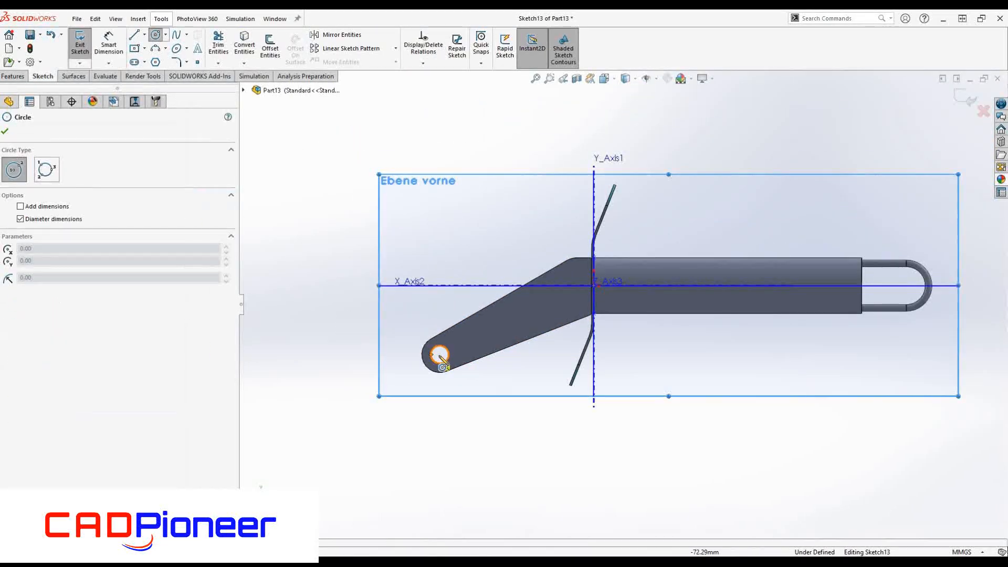
pyautogui.click(440, 355)
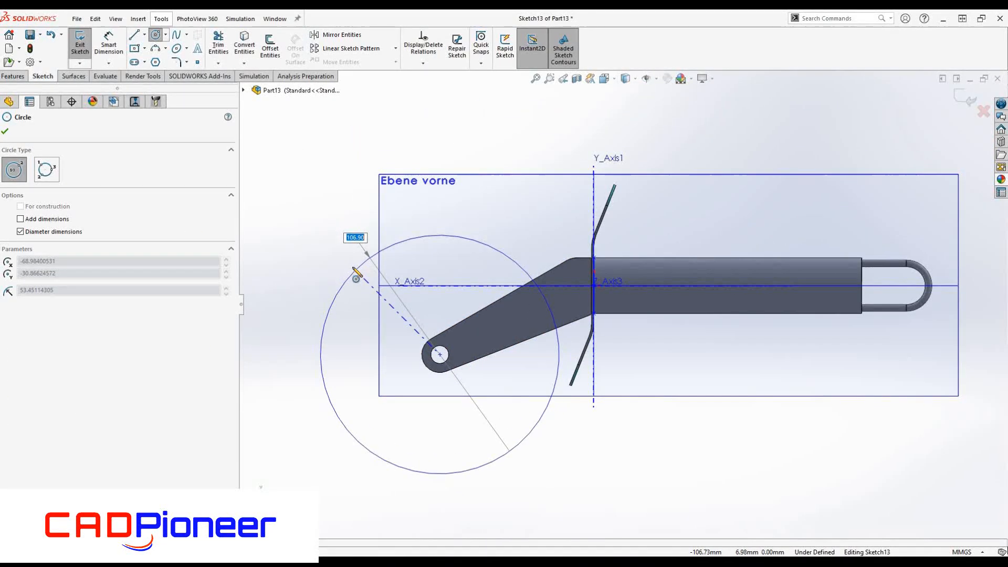
pyautogui.click(351, 266)
# Dimension the large circle's diameter as 110 mm.
pyautogui.press('d')
pyautogui.click(351, 266)
pyautogui.click(312, 242)
pyautogui.write('110')
pyautogui.press('Return')
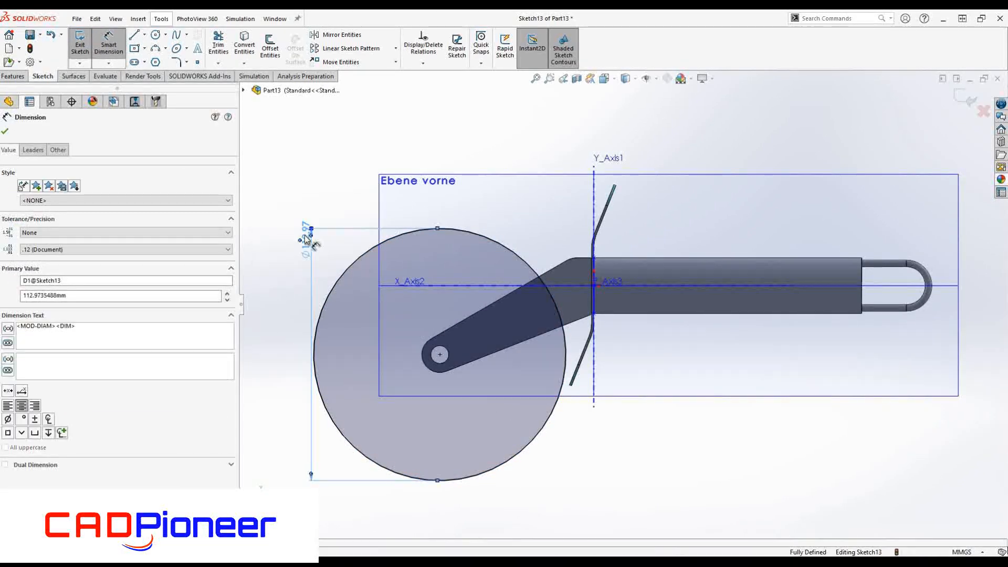
# Reopen the disc sketch, add the arm hole's circular edge to it, and exit the sketch.
pyautogui.hotkey('ctrl', 'b')
pyautogui.scroll(-1, 491, 391)
pyautogui.moveTo(473, 391); pyautogui.dragTo(595, 394, button='middle')
pyautogui.scroll(2, 491, 399)
pyautogui.rightClick(593, 392)
pyautogui.click(606, 363)
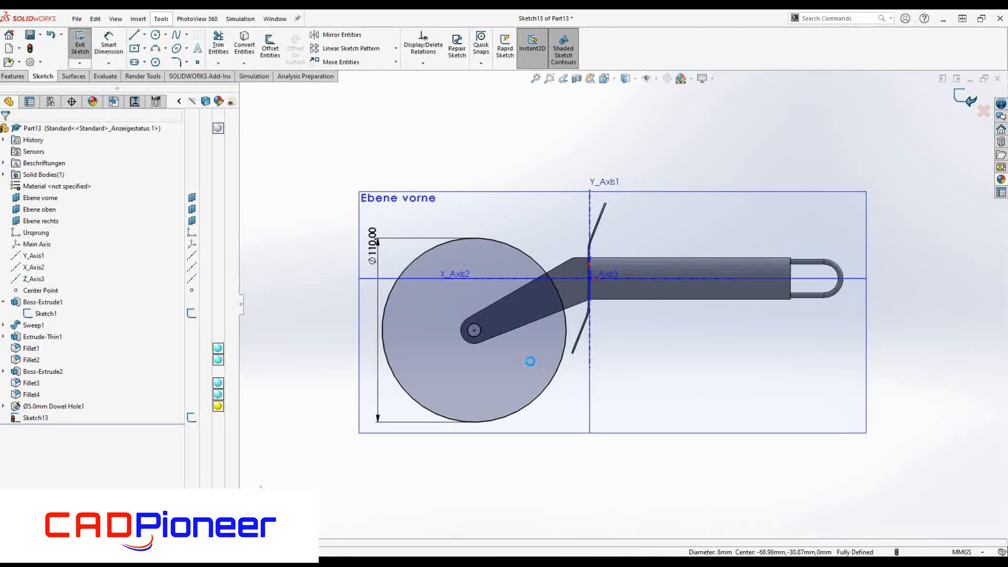
# Extrude the 110 mm circle contour 2 mm Blind with an 80° draft, merged with the body.
pyautogui.moveTo(557, 353); pyautogui.dragTo(630, 368, button='middle')
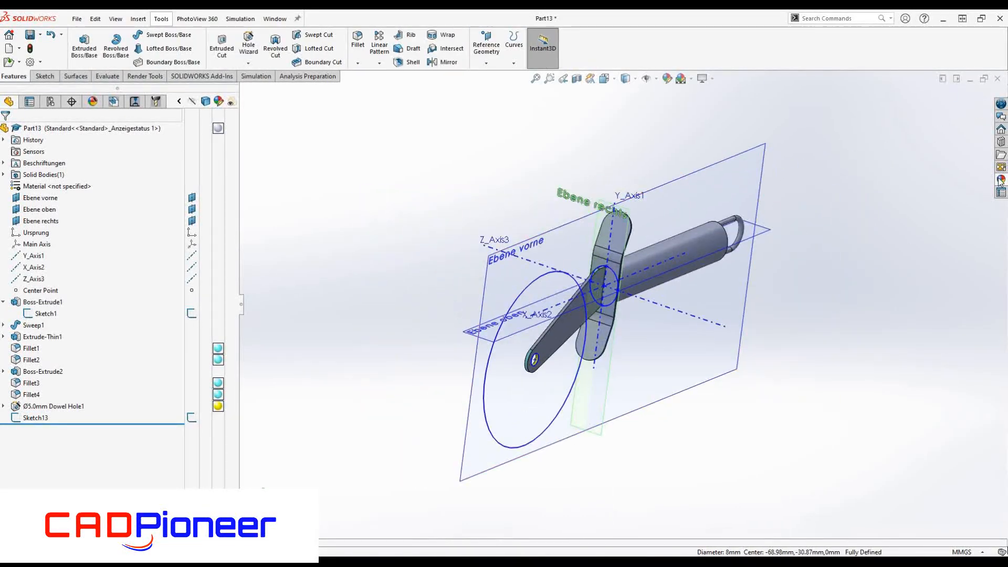
pyautogui.click(513, 298)
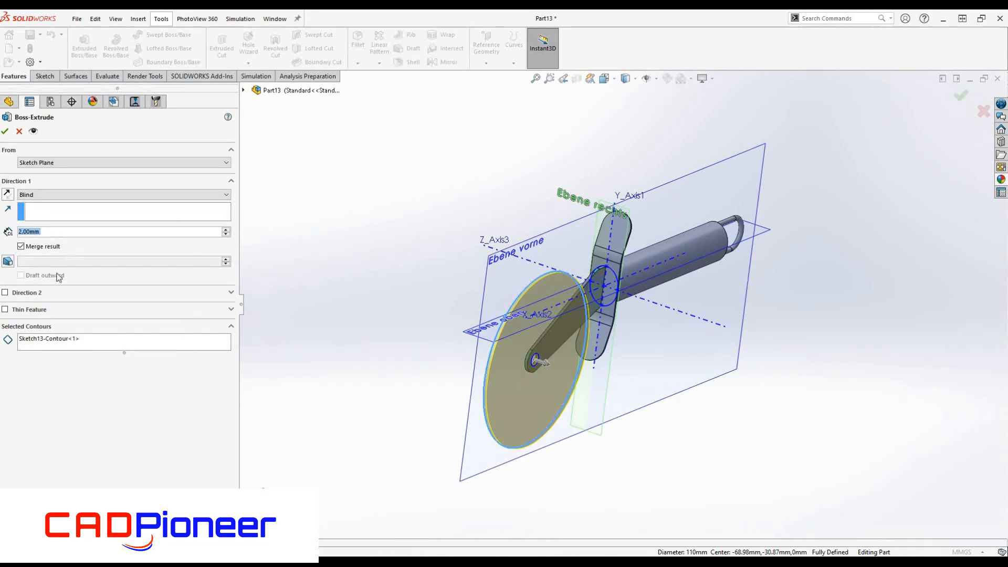
pyautogui.scroll(-4, 559, 316)
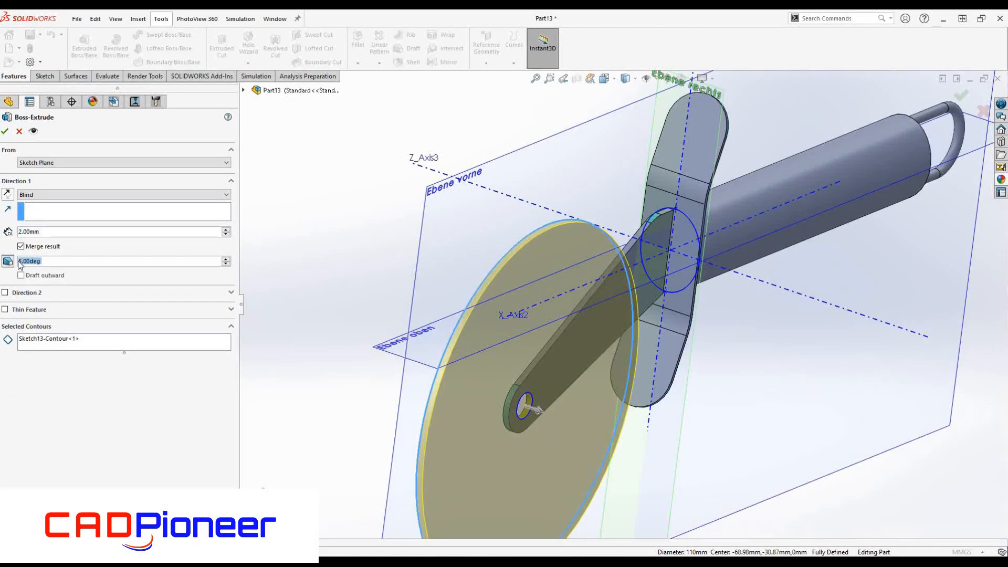
pyautogui.click(225, 259)
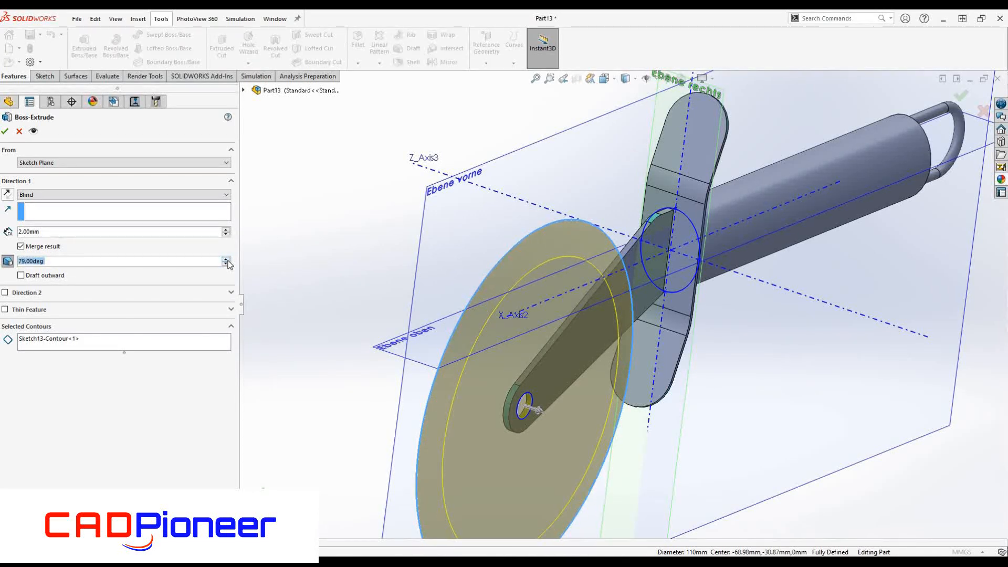
pyautogui.scroll(4, 583, 386)
pyautogui.scroll(-2, 583, 386)
pyautogui.moveTo(583, 386)
pyautogui.mouseDown(button='middle')
pyautogui.moveTo(553, 387)
pyautogui.moveTo(581, 387)
pyautogui.mouseUp(button='middle')
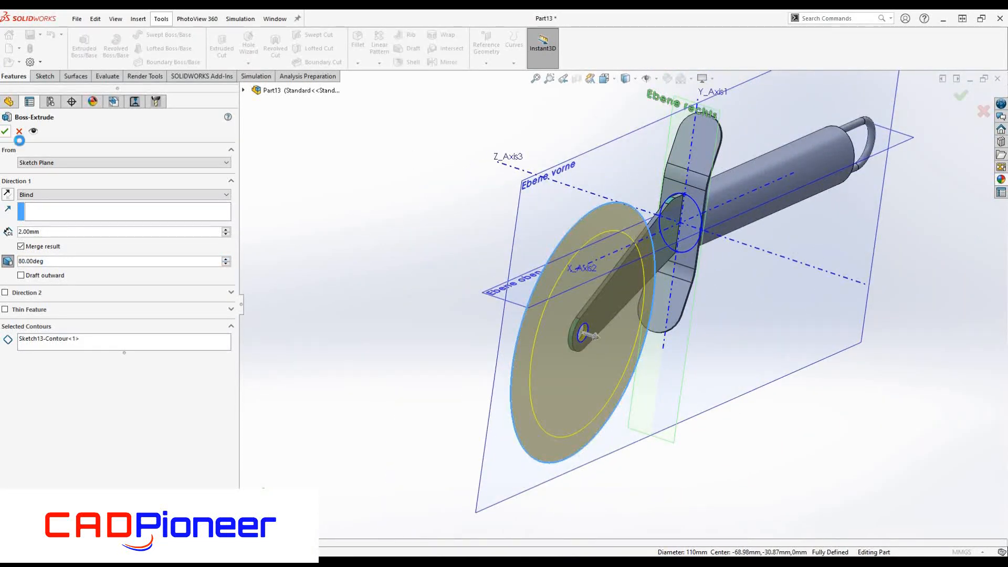
pyautogui.click(5, 131)
# Edit the disc extrusion and replace its selected contour with the ring region between the hole and outer circle.
pyautogui.scroll(2, 528, 316)
pyautogui.moveTo(625, 322); pyautogui.dragTo(558, 312, button='middle')
pyautogui.click(391, 346)
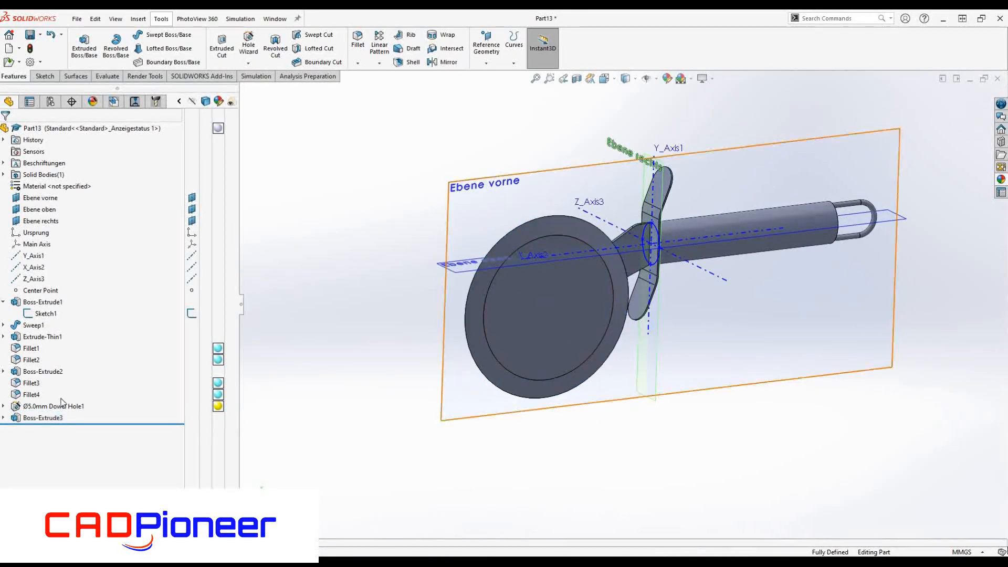
pyautogui.click(48, 418)
pyautogui.click(67, 381)
pyautogui.rightClick(99, 321)
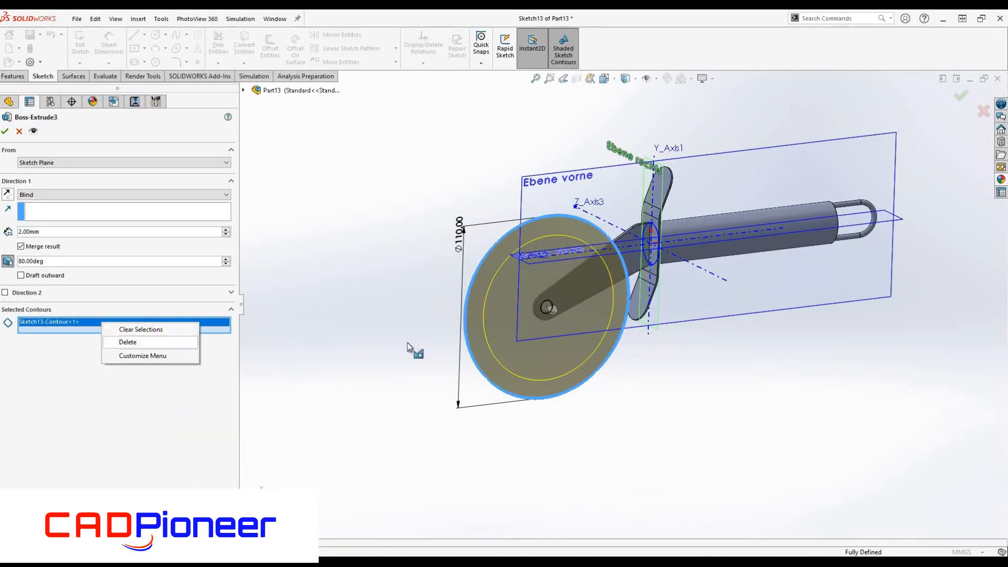
pyautogui.click(136, 329)
pyautogui.click(491, 336)
pyautogui.click(5, 131)
# Create a reference plane through the disc hole's axis, parallel to Ebene rechts.
pyautogui.scroll(1, 551, 332)
pyautogui.moveTo(552, 333); pyautogui.dragTo(587, 355, button='middle')
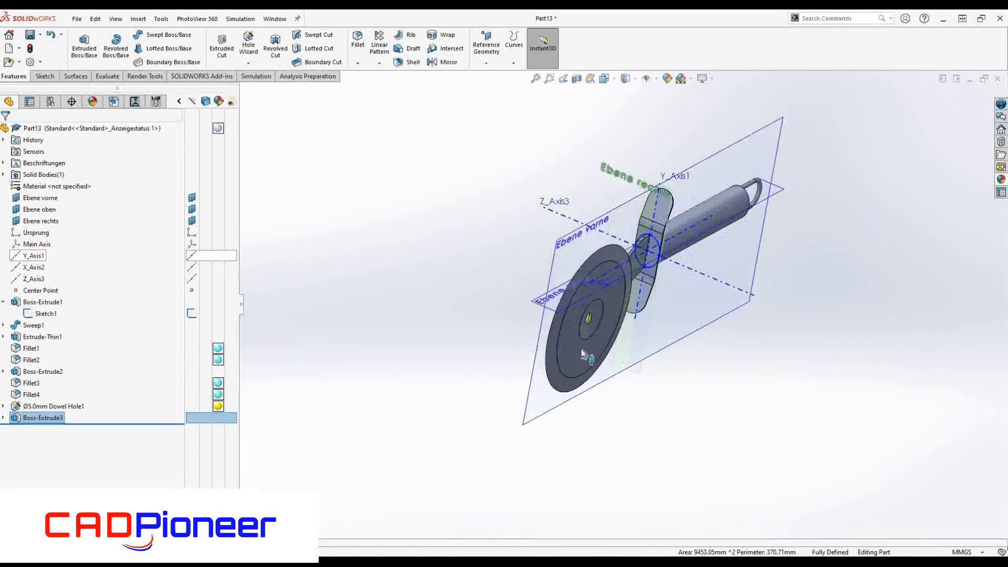
pyautogui.scroll(-1, 599, 336)
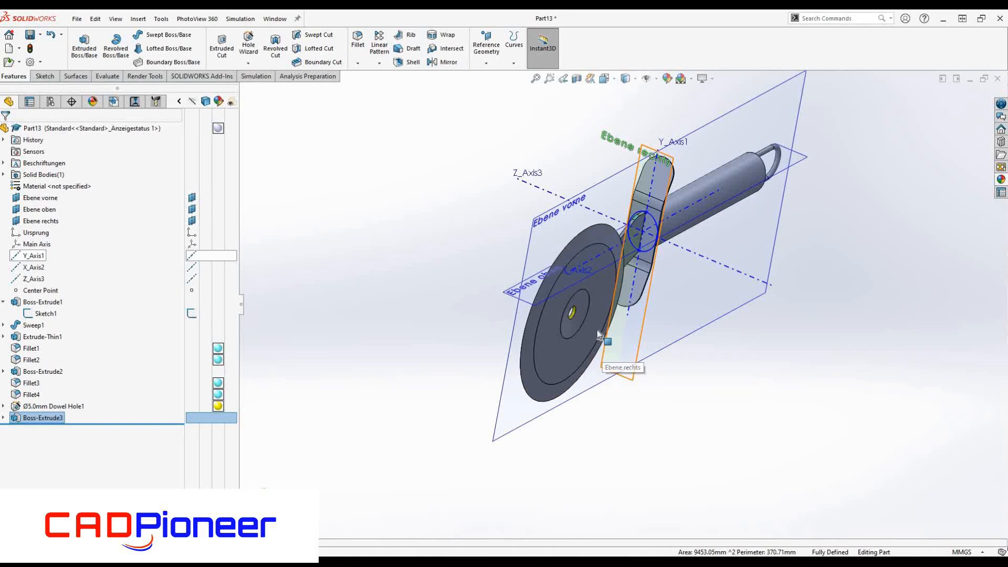
pyautogui.click(656, 80)
pyautogui.scroll(-6, 515, 266)
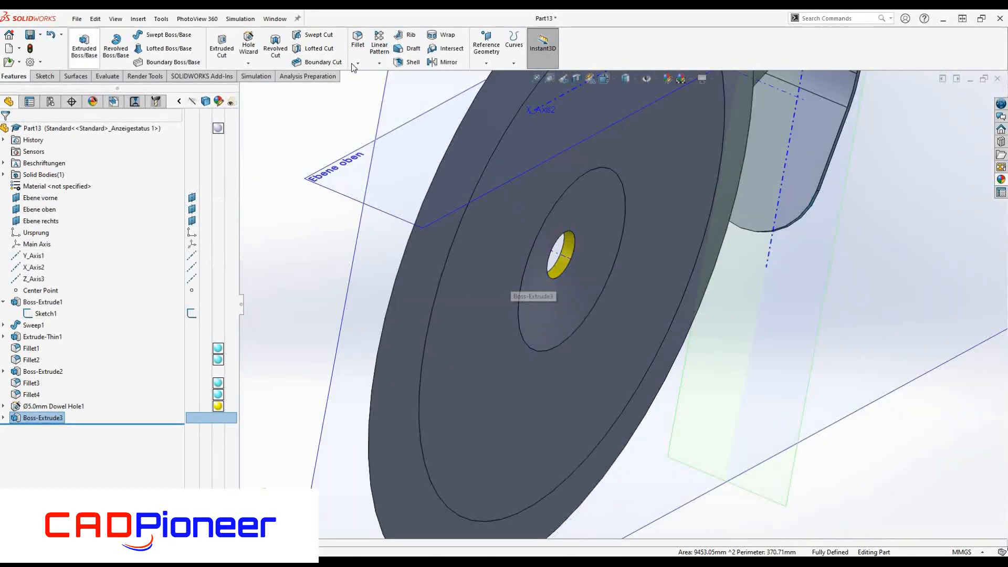
pyautogui.click(514, 63)
pyautogui.click(487, 63)
pyautogui.click(496, 76)
pyautogui.click(560, 256)
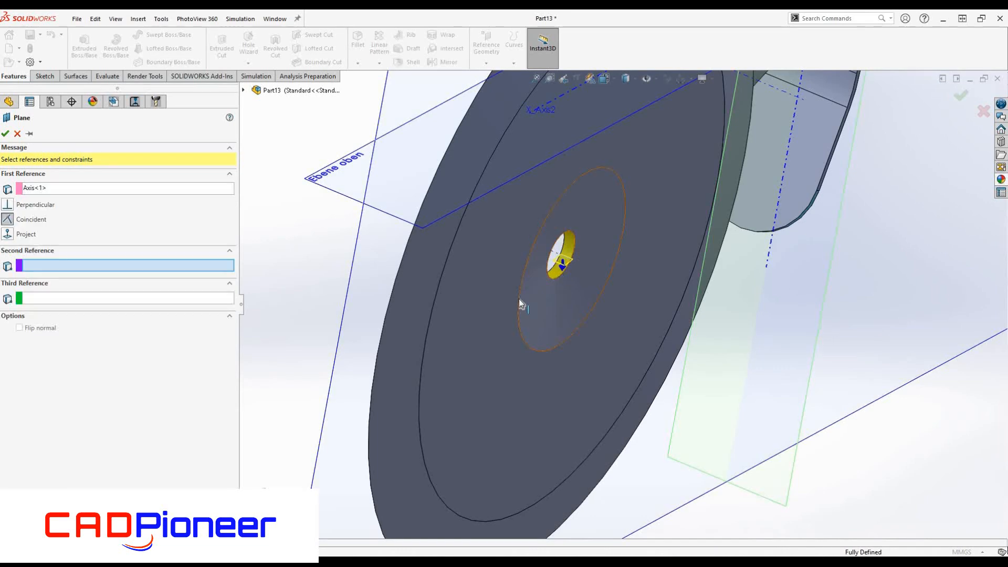
pyautogui.scroll(5, 519, 299)
pyautogui.click(644, 334)
pyautogui.scroll(-5, 678, 346)
pyautogui.click(10, 282)
pyautogui.click(6, 134)
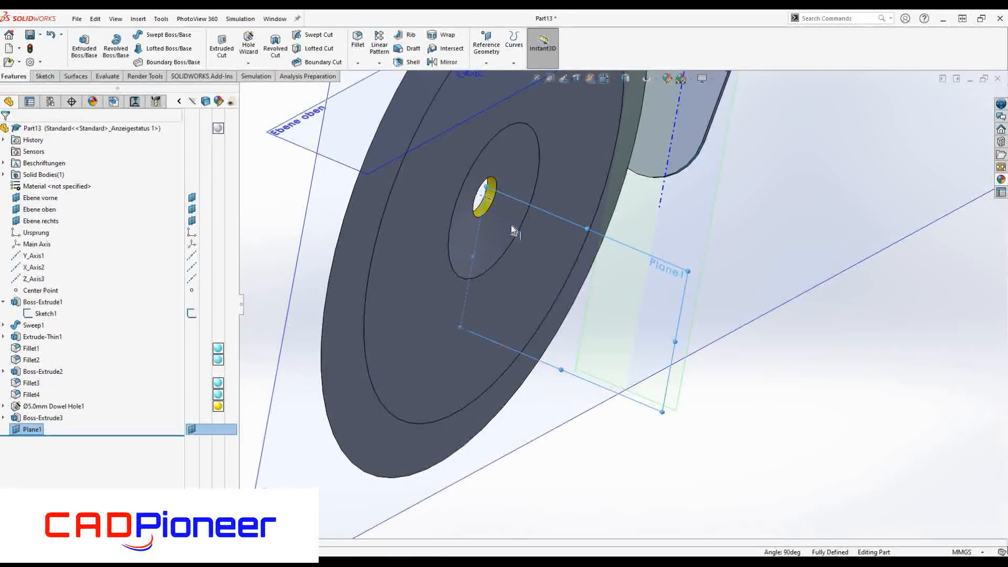
# Start a sketch on the new reference plane and switch the display style to show hidden lines.
pyautogui.scroll(3, 511, 255)
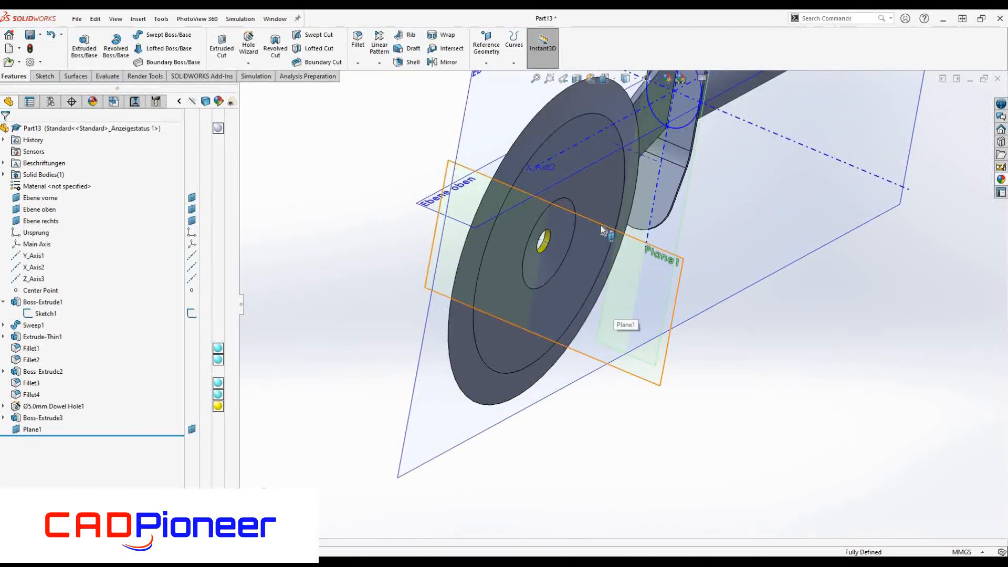
pyautogui.rightClick(601, 229)
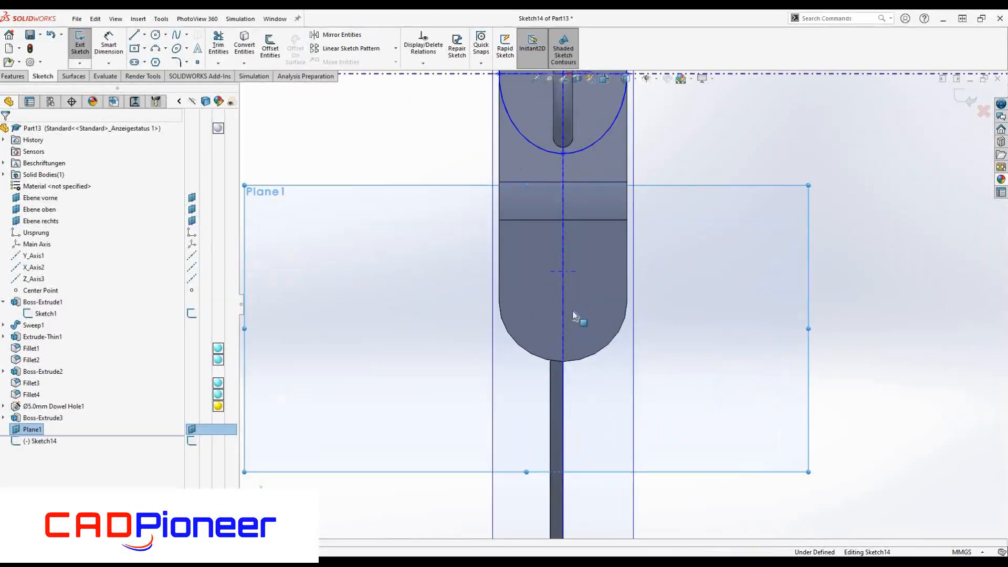
pyautogui.click(626, 152)
pyautogui.scroll(2, 544, 267)
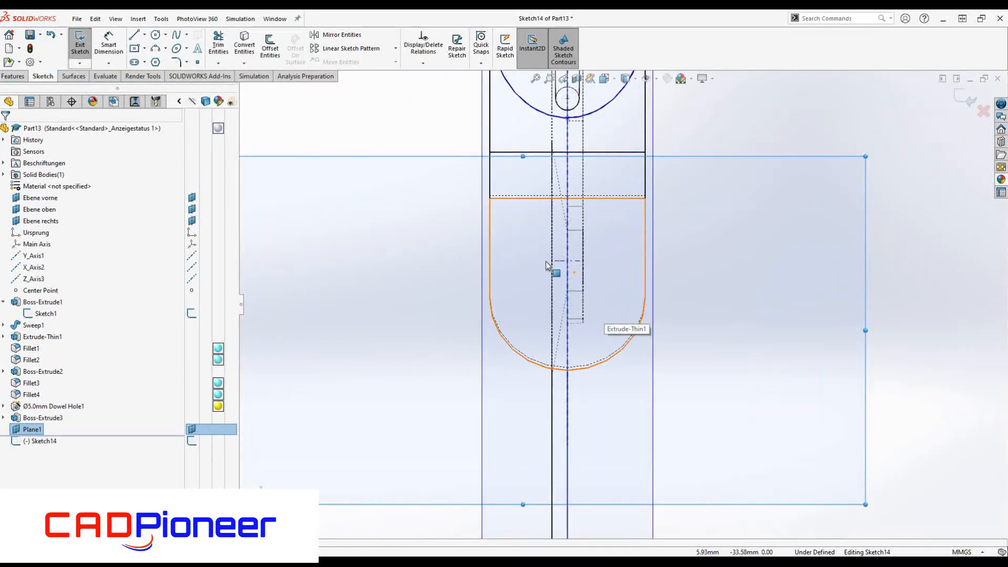
# Sketch a closed rivet profile beside the pivot hole, joining a short rectangular shank to a half-round head of about 6 mm radius.
pyautogui.scroll(-1, 619, 289)
pyautogui.scroll(2, 645, 270)
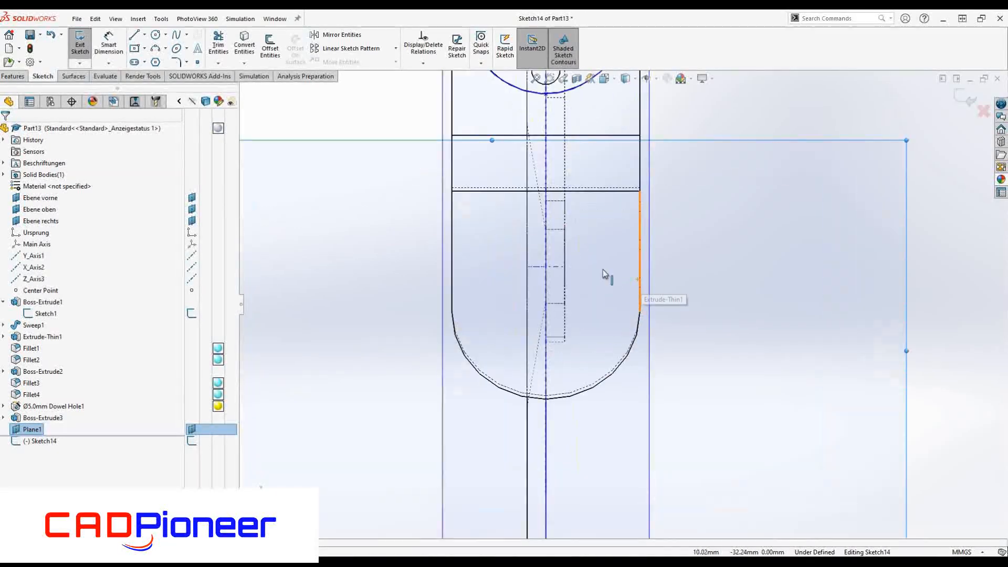
pyautogui.press('l')
pyautogui.click(546, 243)
pyautogui.click(575, 200)
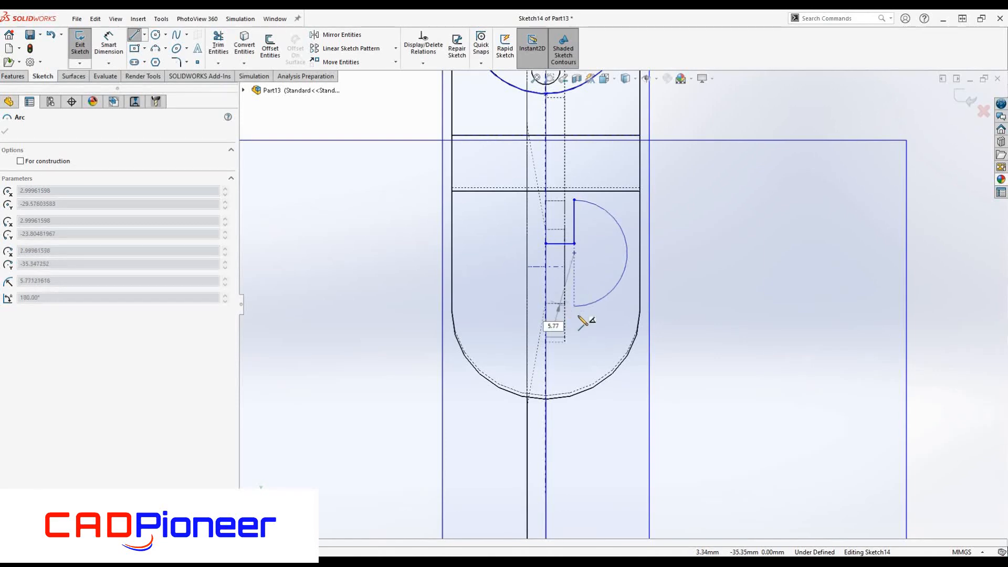
pyautogui.click(575, 311)
pyautogui.click(575, 282)
pyautogui.click(546, 282)
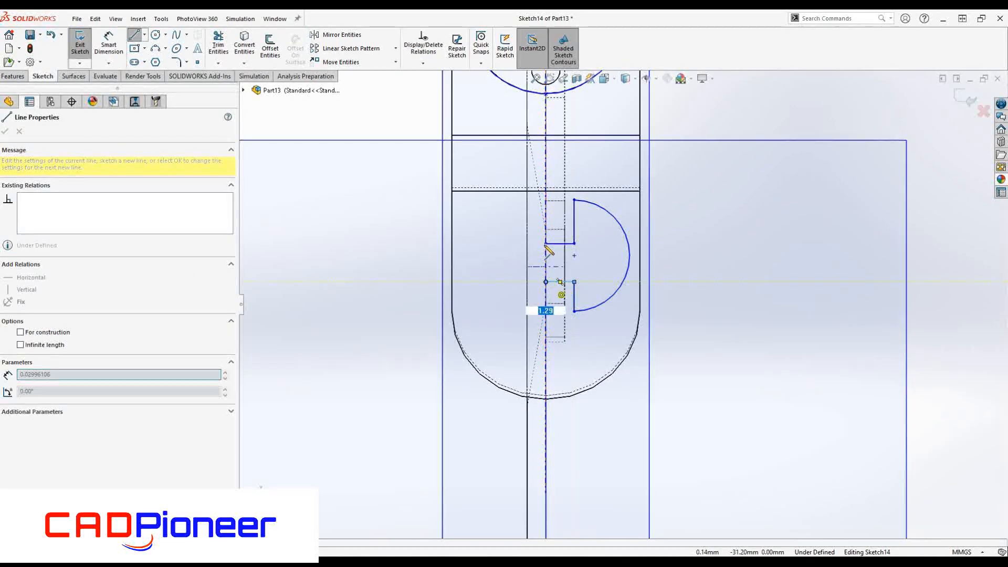
pyautogui.click(546, 244)
pyautogui.press('Escape')
pyautogui.click(546, 244)
pyautogui.keyDown('ctrl'); pyautogui.click(546, 282); pyautogui.keyUp('ctrl')
pyautogui.keyDown('ctrl'); pyautogui.click(546, 263); pyautogui.keyUp('ctrl')
pyautogui.press('Escape')
# Draw a horizontal construction line across the rivet profile and align it with the pivot hole's axis.
pyautogui.click(145, 36)
pyautogui.click(153, 59)
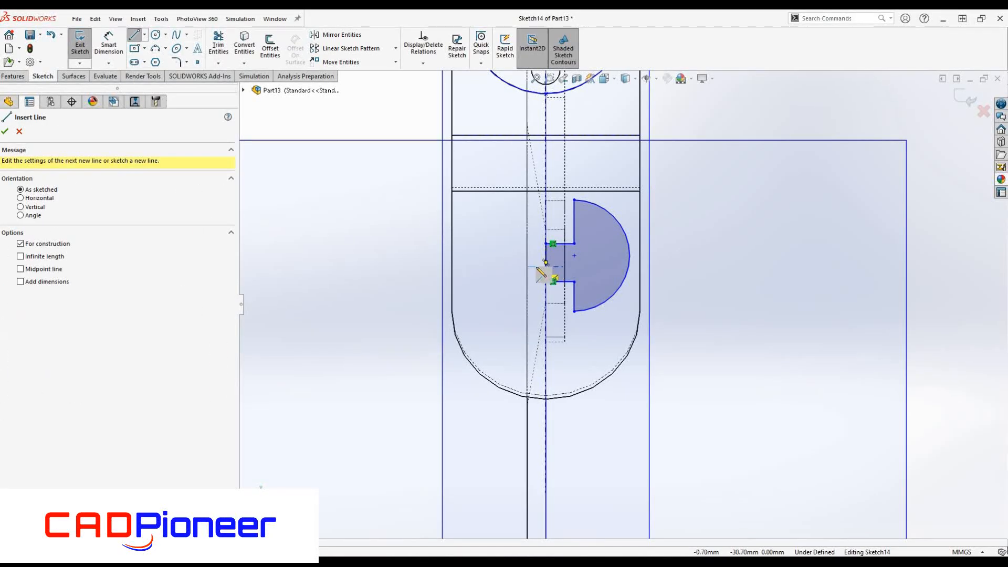
pyautogui.click(377, 272)
pyautogui.click(697, 272)
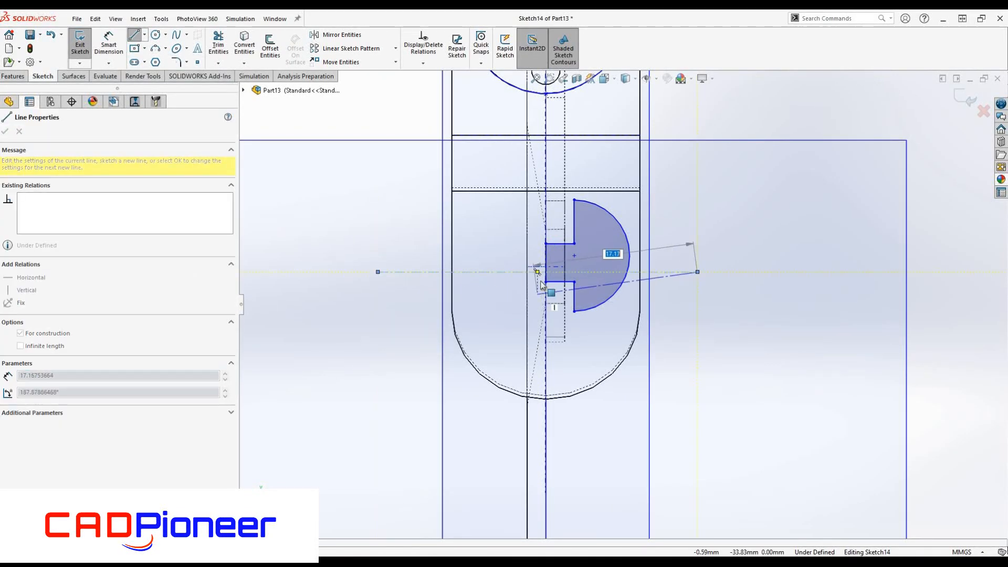
pyautogui.press('Escape')
pyautogui.click(536, 267)
pyautogui.keyDown('ctrl'); pyautogui.click(386, 272); pyautogui.keyUp('ctrl')
pyautogui.click(8, 301)
pyautogui.press('Escape')
# Make the two horizontal shank edges of the rivet profile symmetric about the centreline.
pyautogui.click(560, 244)
pyautogui.keyDown('ctrl'); pyautogui.click(561, 282); pyautogui.keyUp('ctrl')
pyautogui.keyDown('ctrl'); pyautogui.click(410, 267); pyautogui.keyUp('ctrl')
pyautogui.click(39, 365)
pyautogui.press('Escape')
# Dimension the clearance between the upper shank edge and the upper edge of the pivot hole as 0.2 mm.
pyautogui.click(559, 252)
pyautogui.keyDown('ctrl'); pyautogui.click(556, 229); pyautogui.keyUp('ctrl')
pyautogui.click(109, 47)
pyautogui.click(558, 251)
pyautogui.click(555, 230)
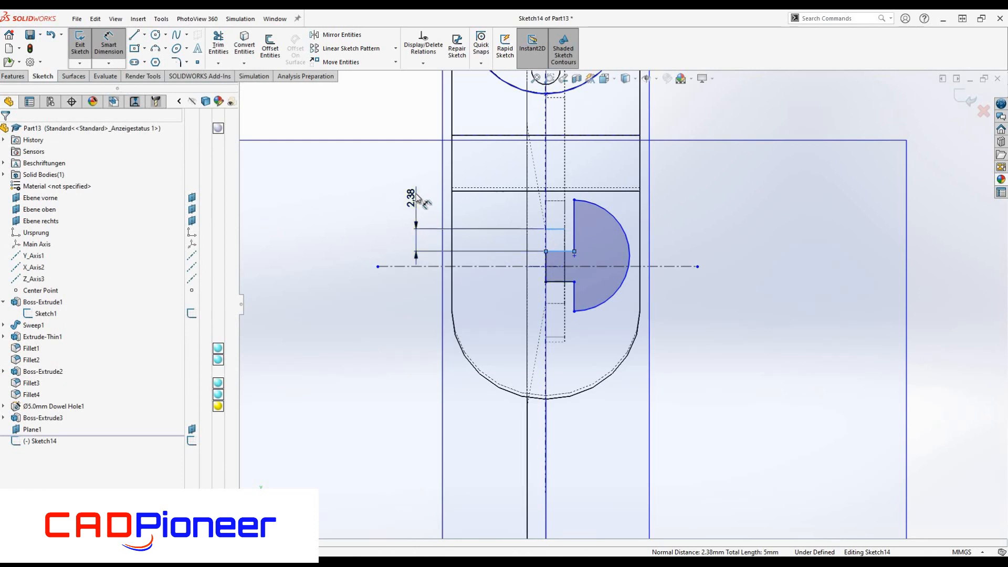
pyautogui.click(417, 199)
pyautogui.write('0.2')
pyautogui.press('Return')
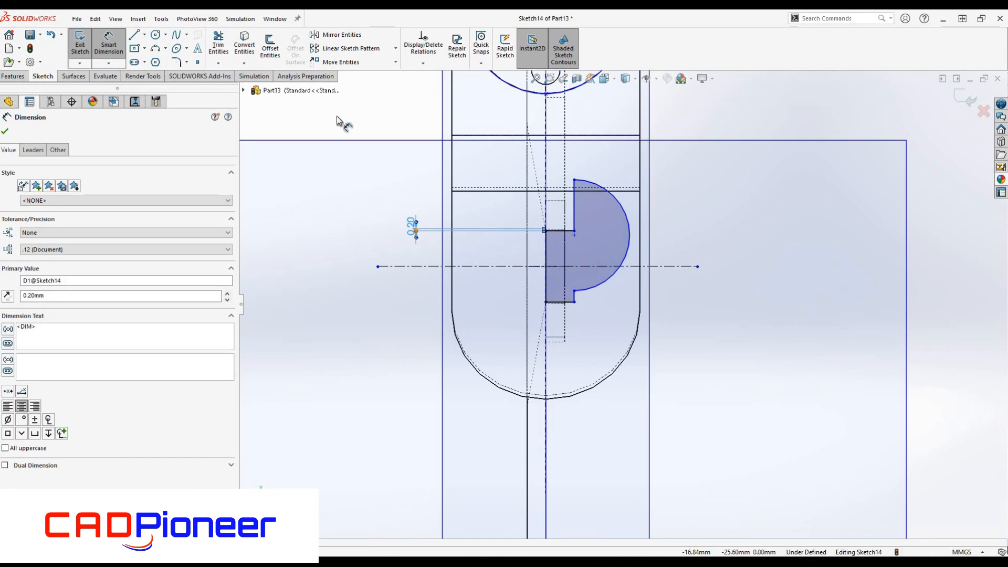
# Reposition the ends of the rivet head's arc and make its centre point coincident with the centreline.
pyautogui.press('Escape')
pyautogui.moveTo(575, 180); pyautogui.dragTo(582, 211)
pyautogui.moveTo(581, 259); pyautogui.dragTo(583, 286)
pyautogui.click(584, 235)
pyautogui.keyDown('ctrl'); pyautogui.click(515, 266); pyautogui.keyUp('ctrl')
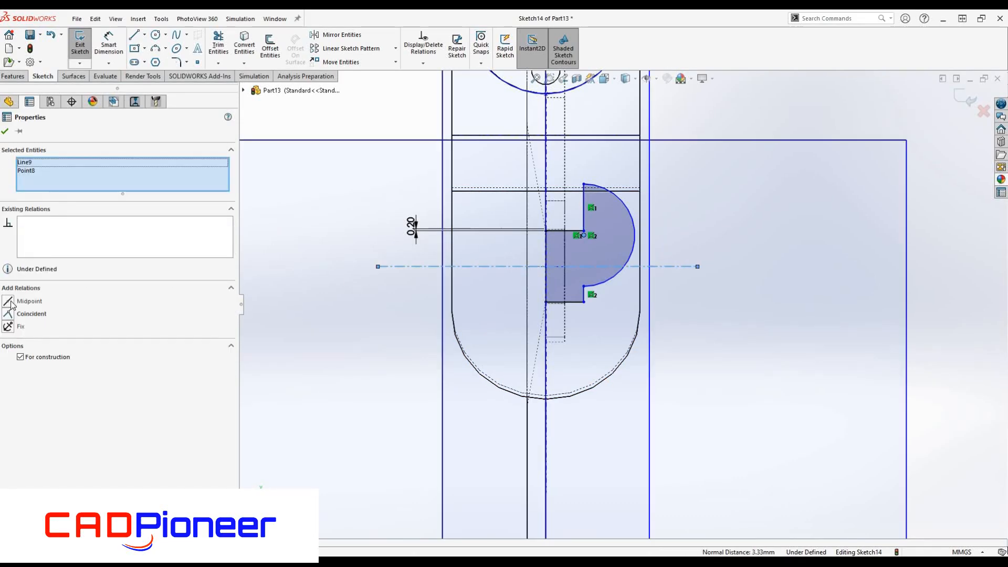
pyautogui.click(9, 314)
pyautogui.click(6, 132)
# Dimension the gap between the rivet head's vertical edge and the arm's outer face as 0.1 mm.
pyautogui.click(584, 223)
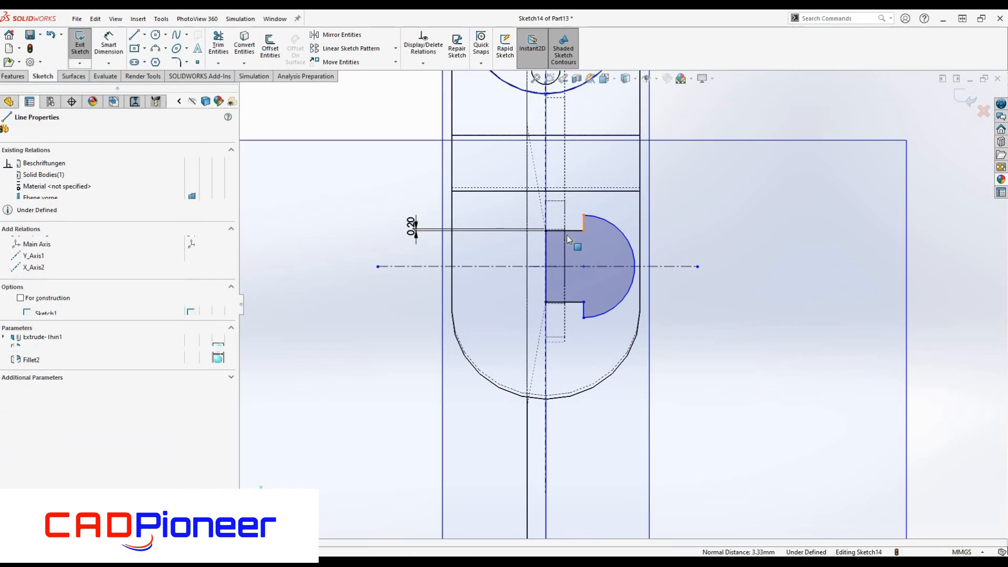
pyautogui.keyDown('ctrl'); pyautogui.click(568, 210); pyautogui.keyUp('ctrl')
pyautogui.moveTo(570, 211); pyautogui.dragTo(611, 206, button='right')
pyautogui.click(584, 222)
pyautogui.click(566, 213)
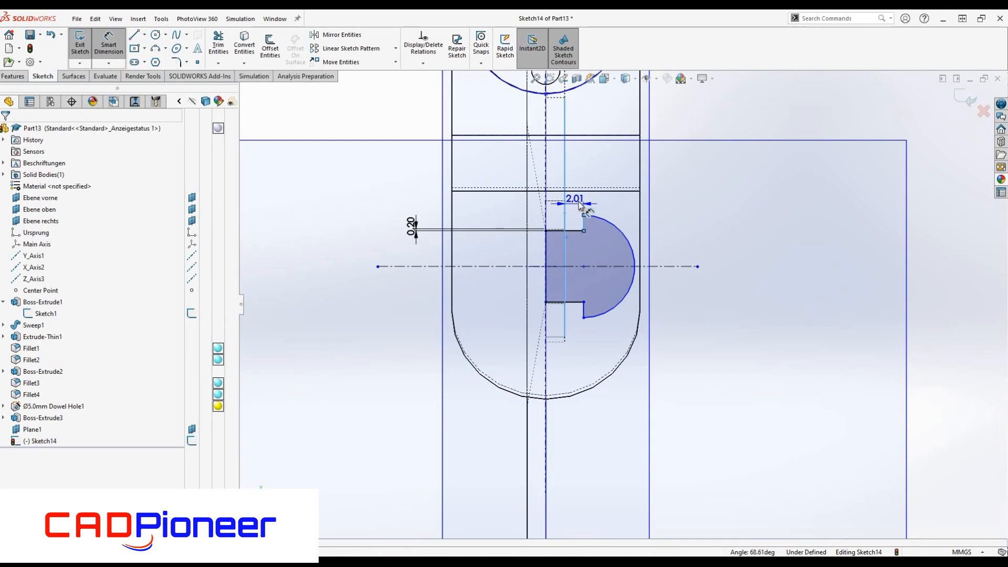
pyautogui.click(581, 205)
pyautogui.write('0')
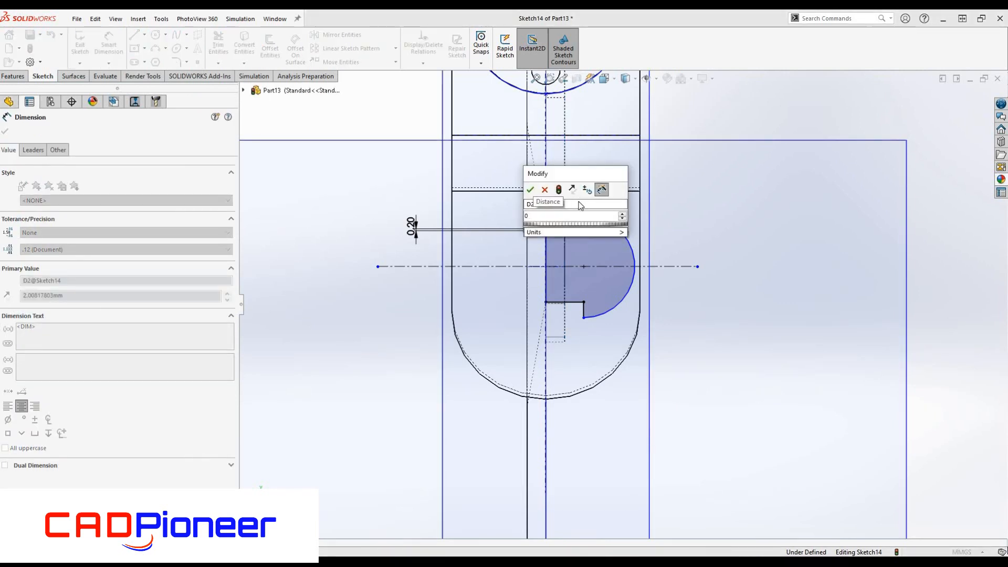
pyautogui.write('.1')
pyautogui.press('Return')
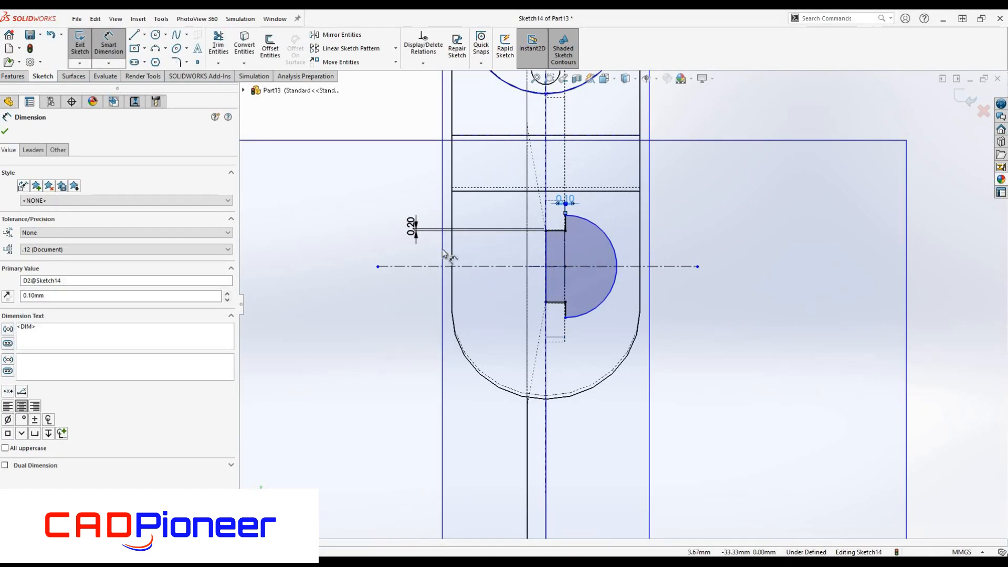
# Adjust the rivet head's arc and dimension its radius as 5 mm.
pyautogui.moveTo(600, 259); pyautogui.dragTo(613, 262)
pyautogui.click(109, 45)
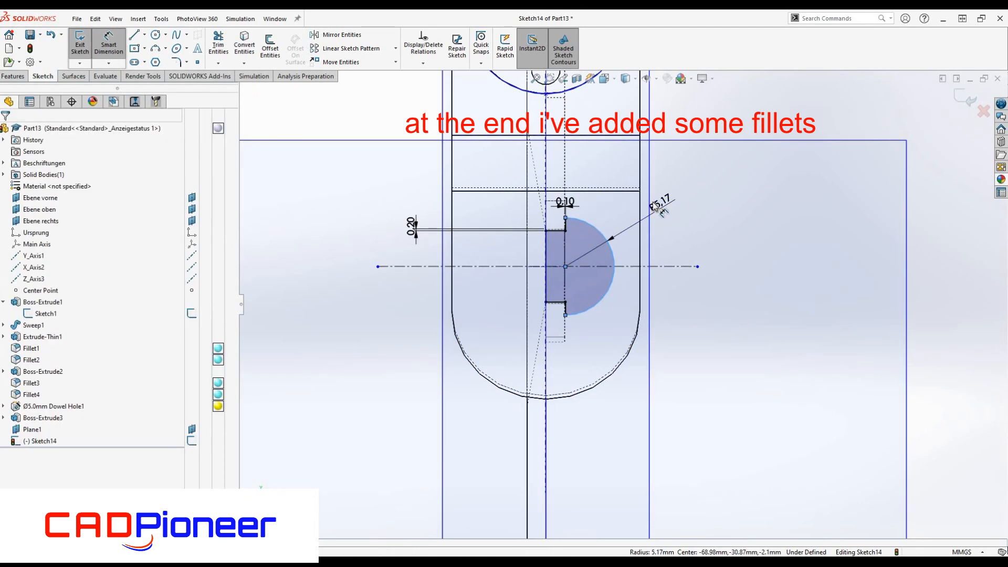
pyautogui.click(660, 207)
pyautogui.write('5')
pyautogui.press('Return')
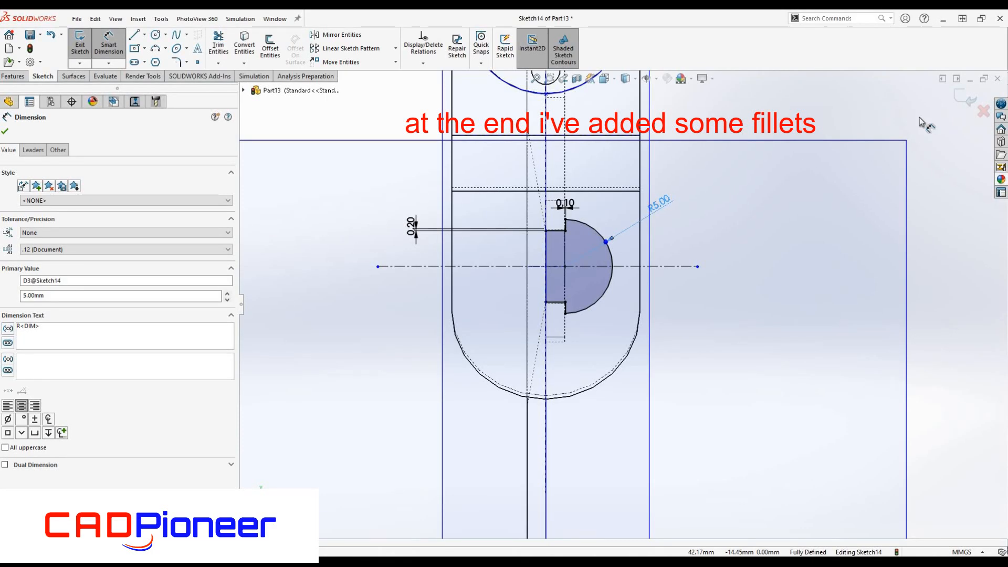
# Draw a line along the centreline from the shank's flat end to the arc and trim away the profile's lower half.
pyautogui.click(135, 36)
pyautogui.click(546, 266)
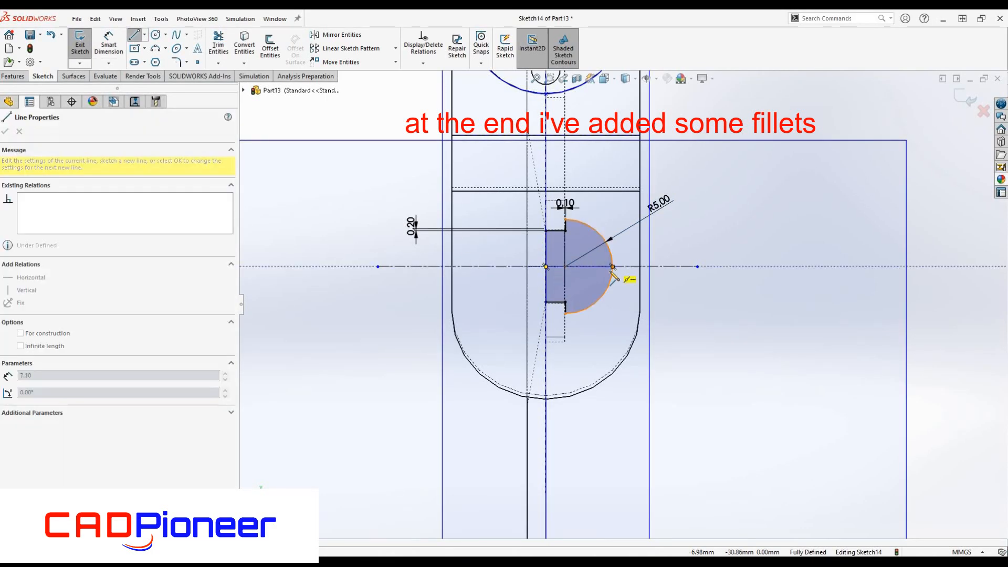
pyautogui.press('Escape')
pyautogui.click(218, 44)
pyautogui.moveTo(535, 284)
pyautogui.mouseDown()
pyautogui.moveTo(560, 309)
pyautogui.moveTo(623, 322)
pyautogui.mouseUp()
pyautogui.press('Escape')
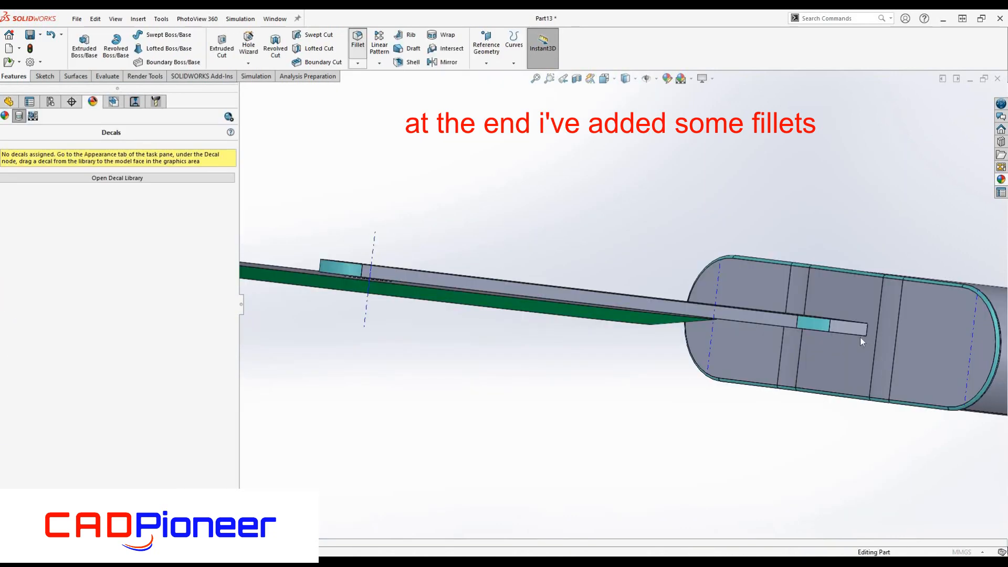
# Fillet the long side edges of the arm near the guard plate.
pyautogui.click(851, 334)
pyautogui.click(846, 321)
pyautogui.moveTo(577, 315); pyautogui.dragTo(530, 409, button='middle')
pyautogui.scroll(-2, 630, 341)
pyautogui.click(4, 131)
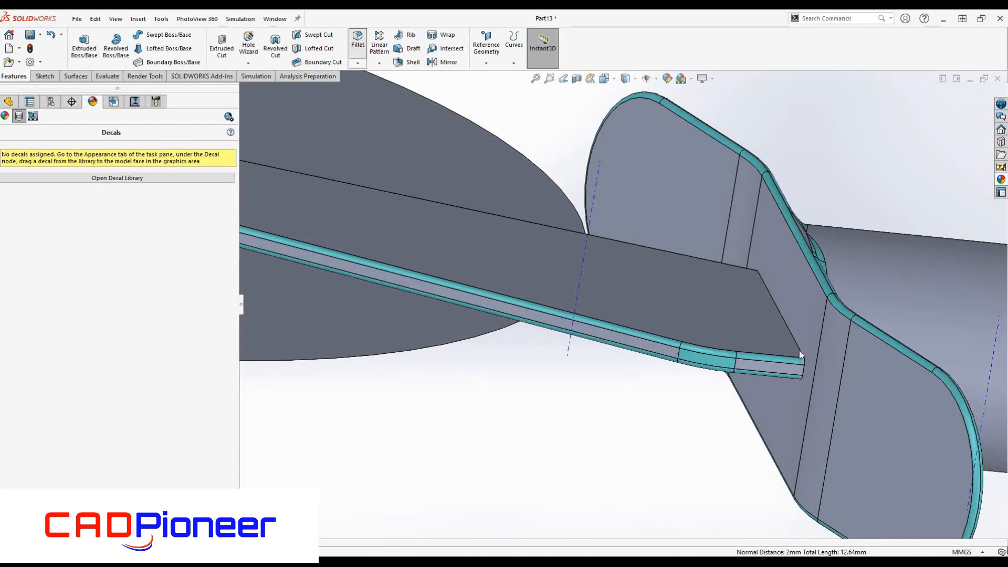
pyautogui.click(799, 346)
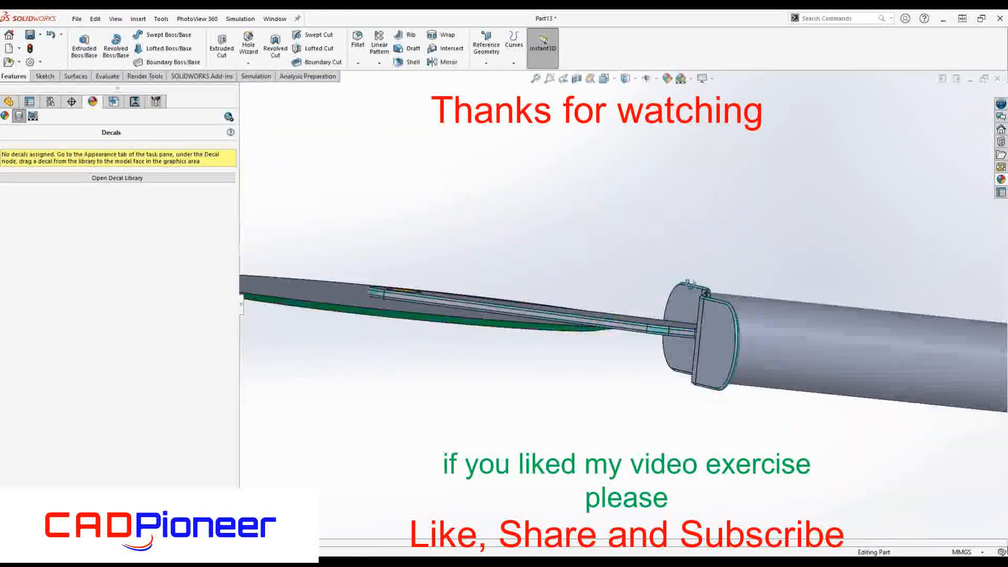
# Show the hidden rivet body from the solid bodies in the feature tree.
pyautogui.click(241, 307)
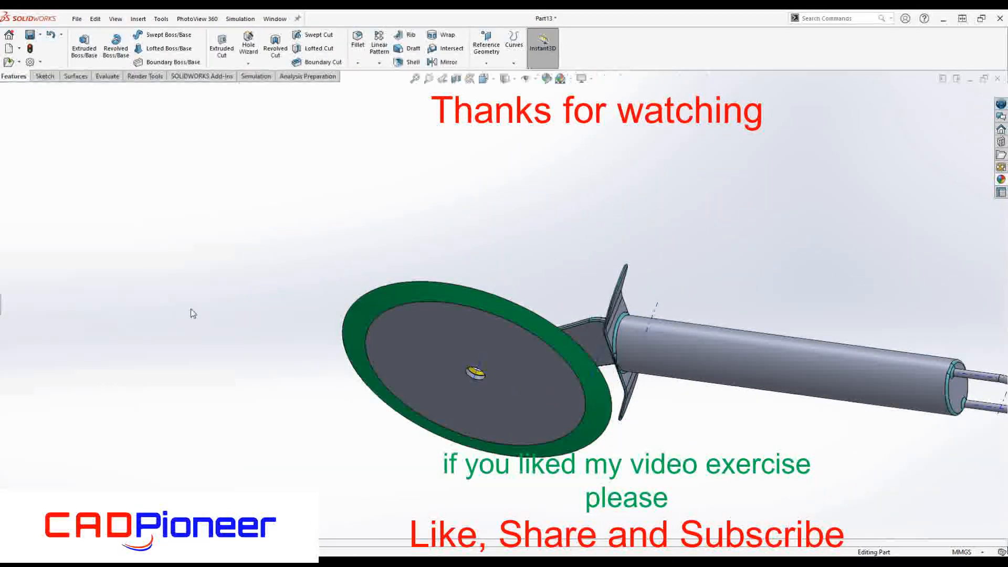
pyautogui.click(1, 309)
pyautogui.click(8, 101)
pyautogui.moveTo(180, 428); pyautogui.dragTo(100, 315)
pyautogui.rightClick(47, 140)
pyautogui.click(44, 151)
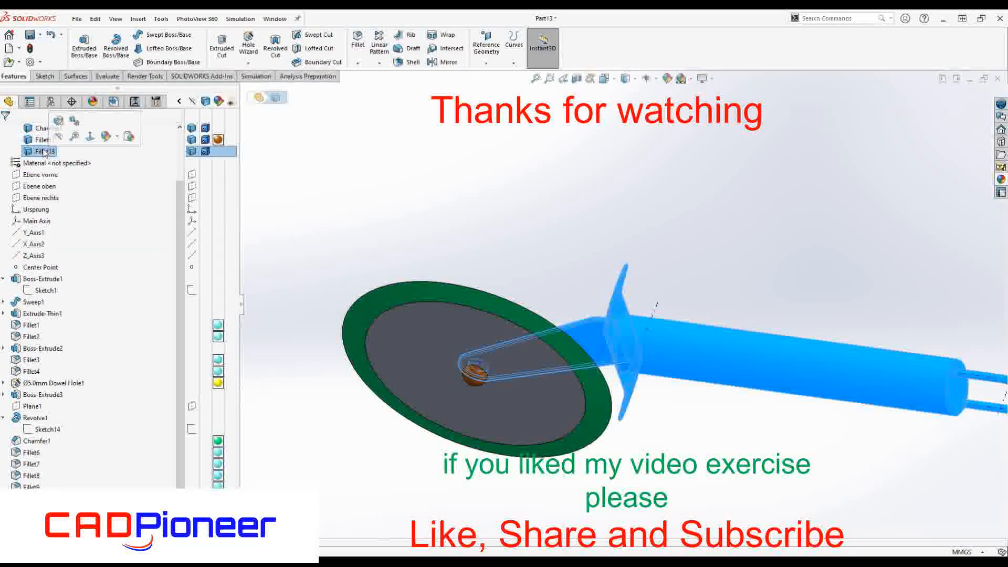
pyautogui.click(362, 257)
# Inspect the finished pizza cutter from several angles and view the list of its applied appearances.
pyautogui.moveTo(391, 268); pyautogui.dragTo(408, 291, button='middle')
pyautogui.scroll(3, 446, 276)
pyautogui.moveTo(494, 263); pyautogui.dragTo(384, 300, button='middle')
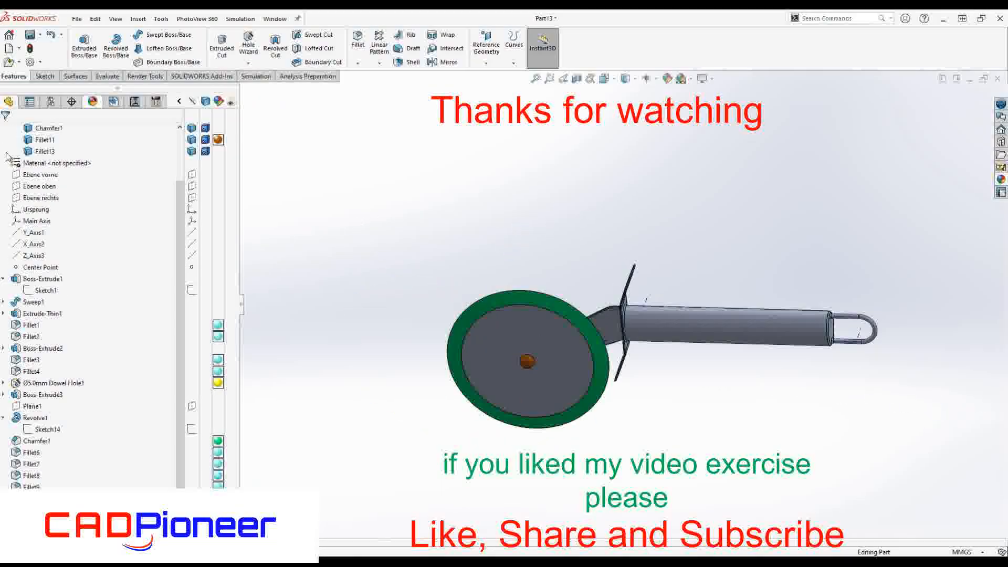
pyautogui.click(93, 102)
pyautogui.rightClick(30, 166)
pyautogui.click(499, 230)
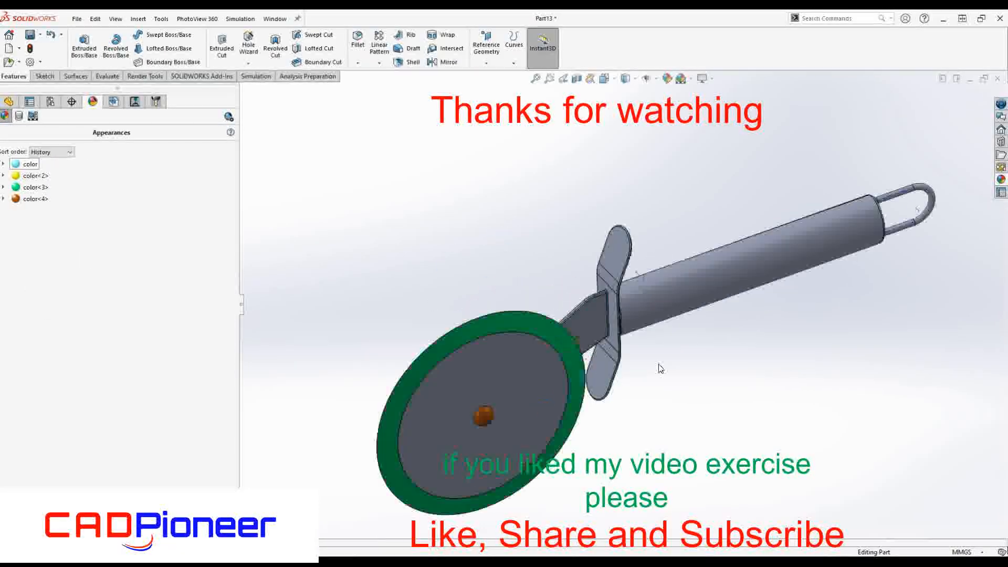